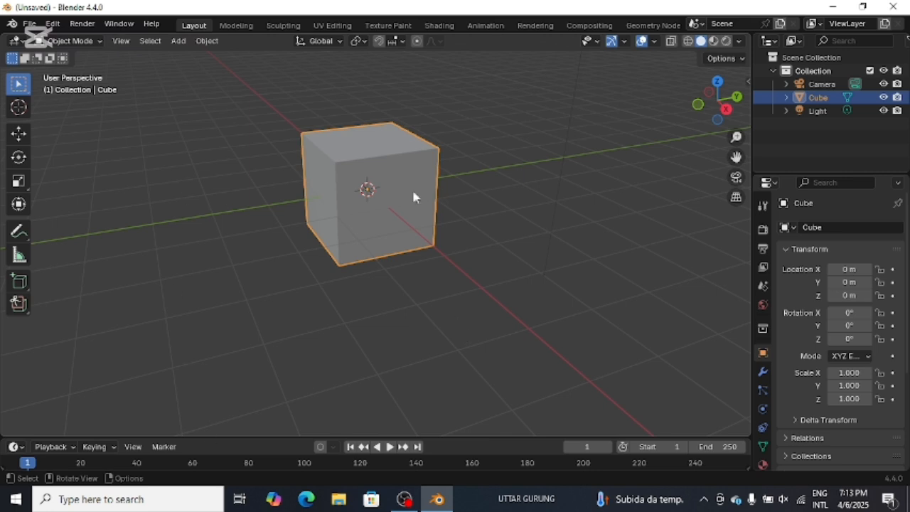
Flatten the default cube into a thin slab by scaling it along global Z to about -0.101.
key("s")
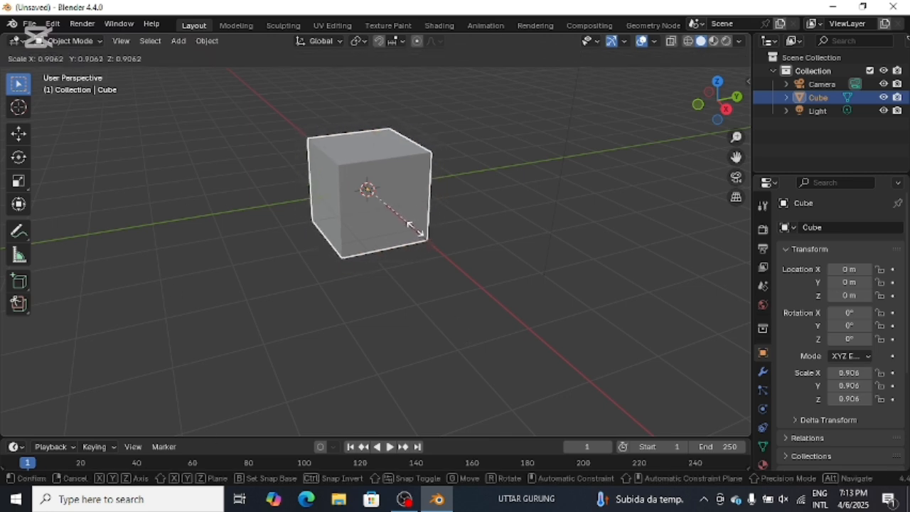
key("z")
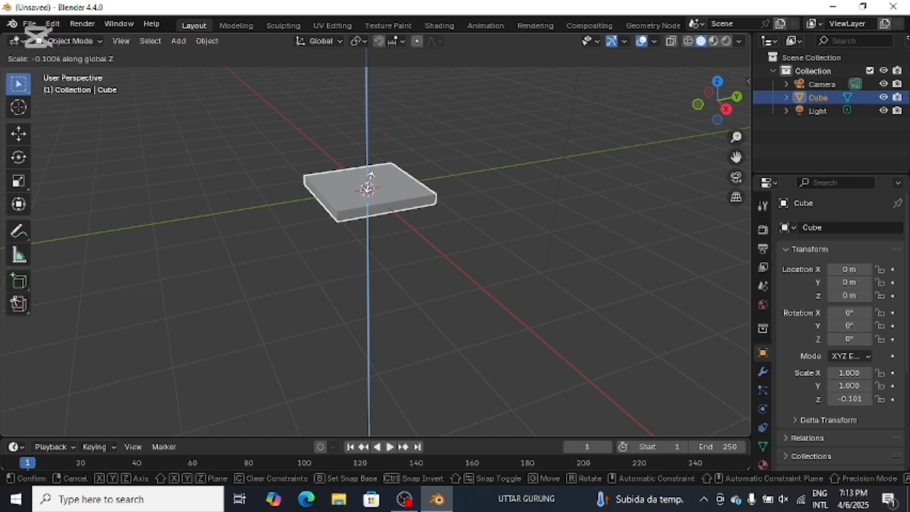
left_click(370, 174)
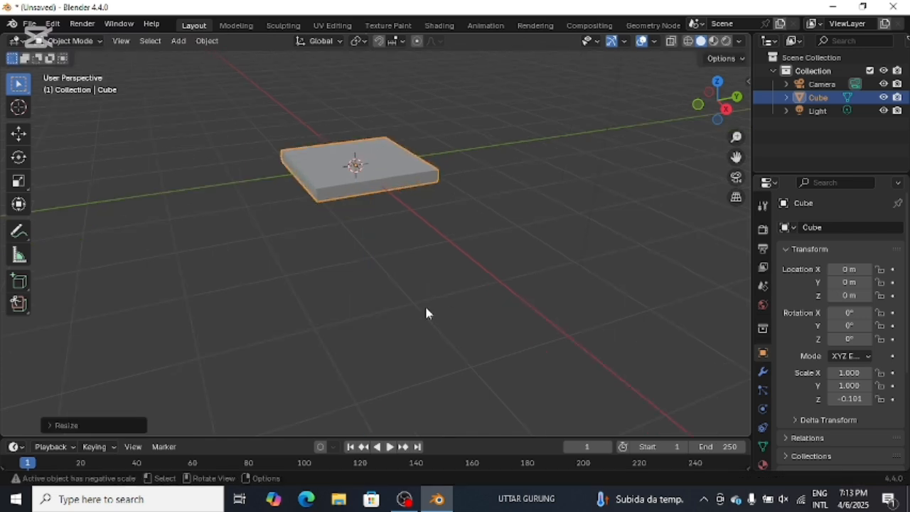
Enter Edit Mode on the slab and add one loop cut, sliding it close to the positive Y side.
middle_click_drag(400, 248, 453, 302, "shift")
key("Tab")
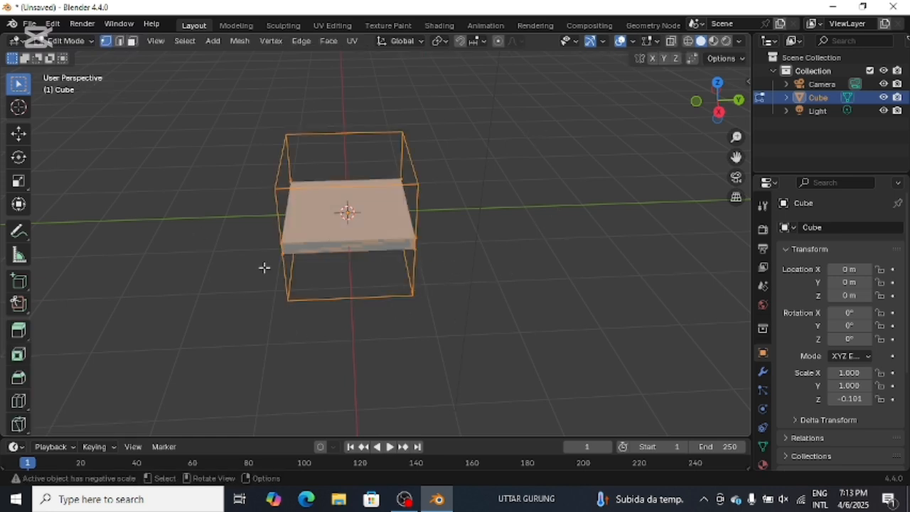
key("ctrl+r")
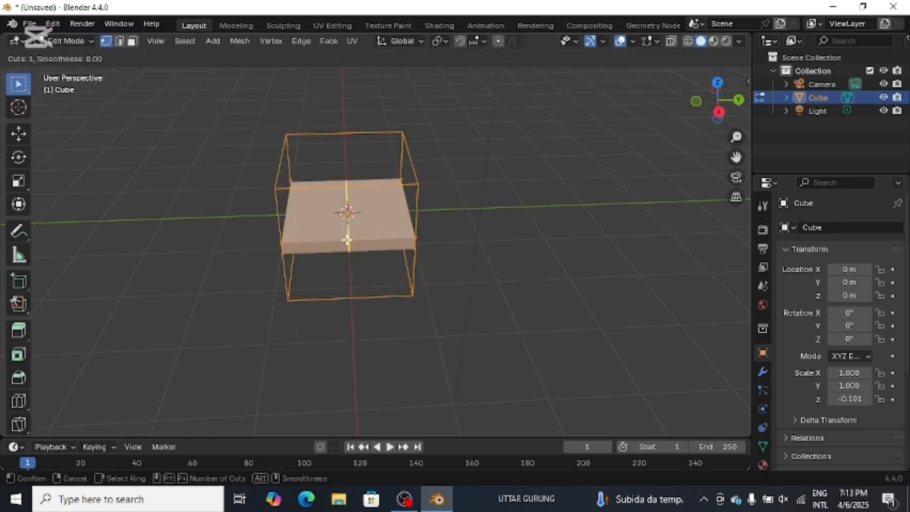
left_click(346, 241)
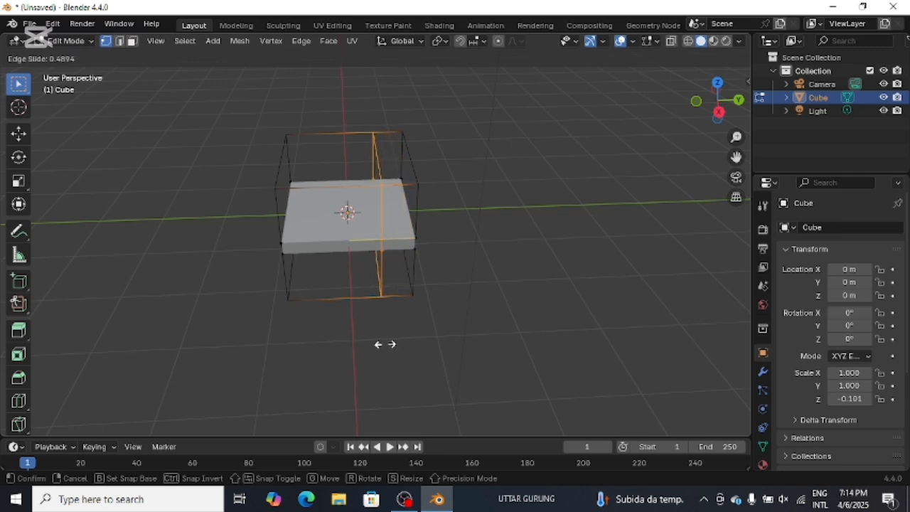
left_click(401, 330)
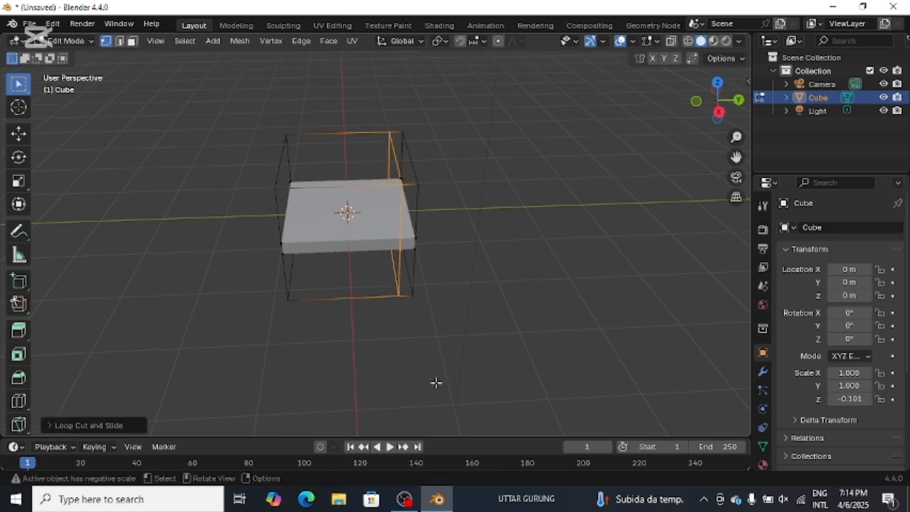
Add a second parallel loop cut to the slab and slide it close to the negative Y side.
middle_click_drag(436, 382, 426, 342)
middle_click_drag(321, 385, 339, 376)
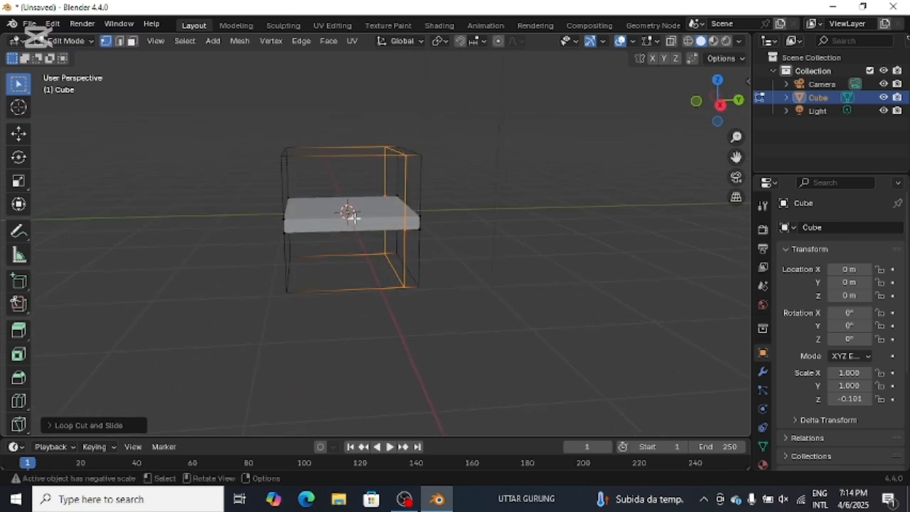
left_click(350, 217)
key("ctrl+r")
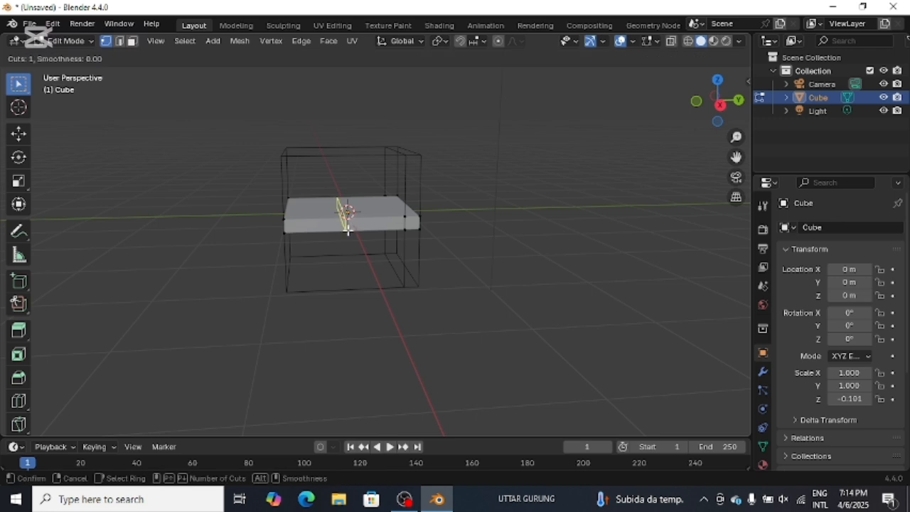
left_click(345, 212)
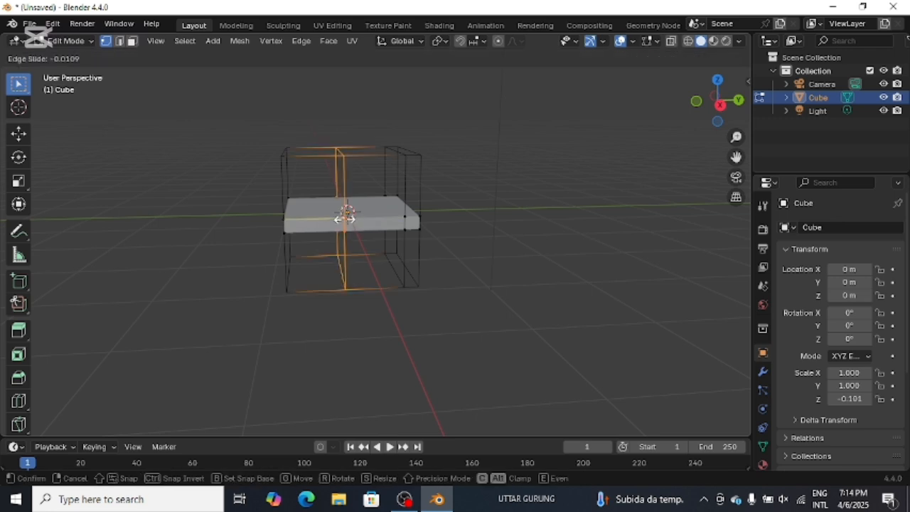
left_click(302, 236)
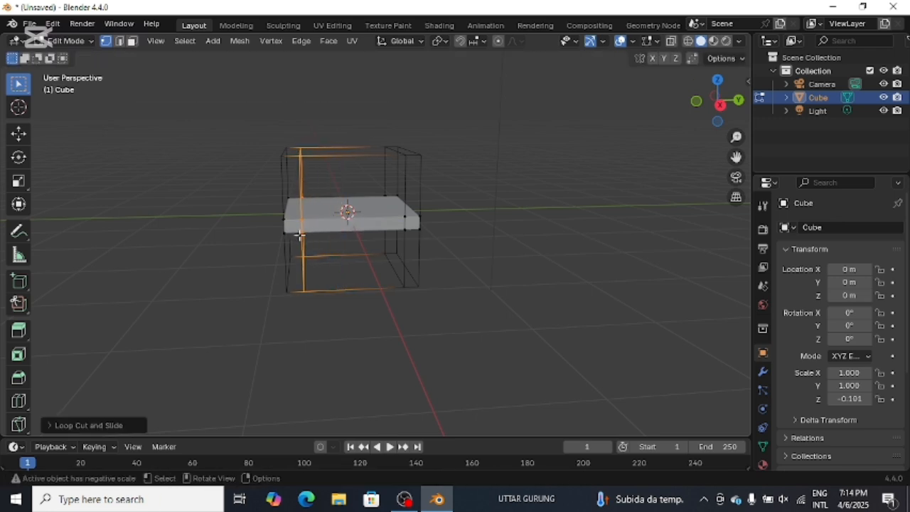
right_click(300, 236)
left_click(296, 339)
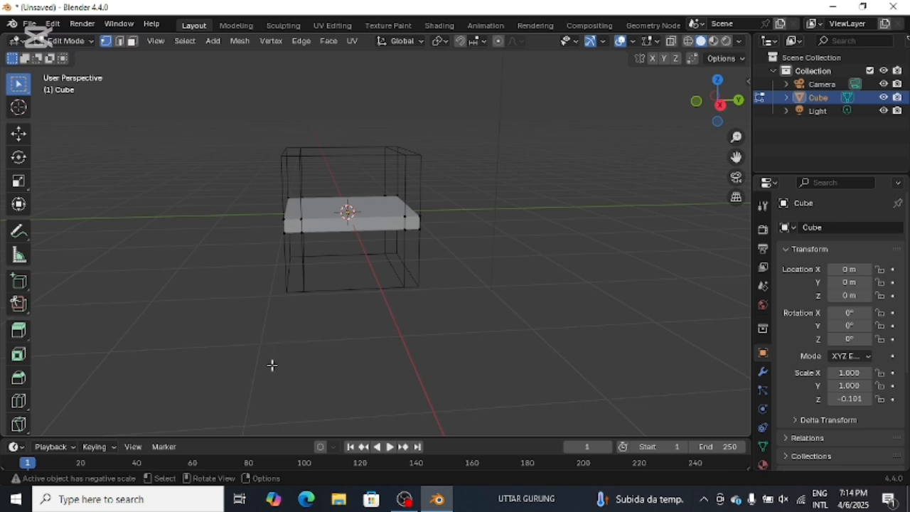
Add a crosswise loop cut to the slab and slide it about 0.73 toward the positive X side.
middle_click_drag(238, 315, 398, 313)
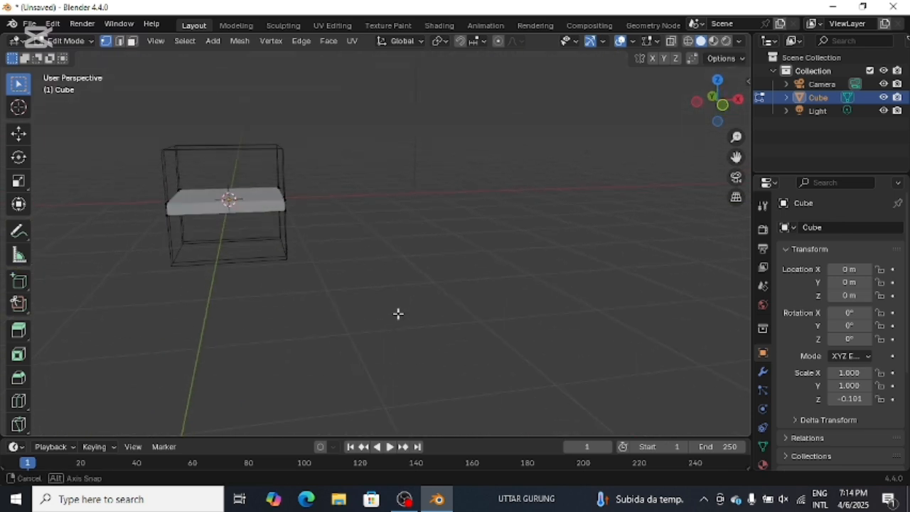
key("ctrl+r")
left_click(229, 199)
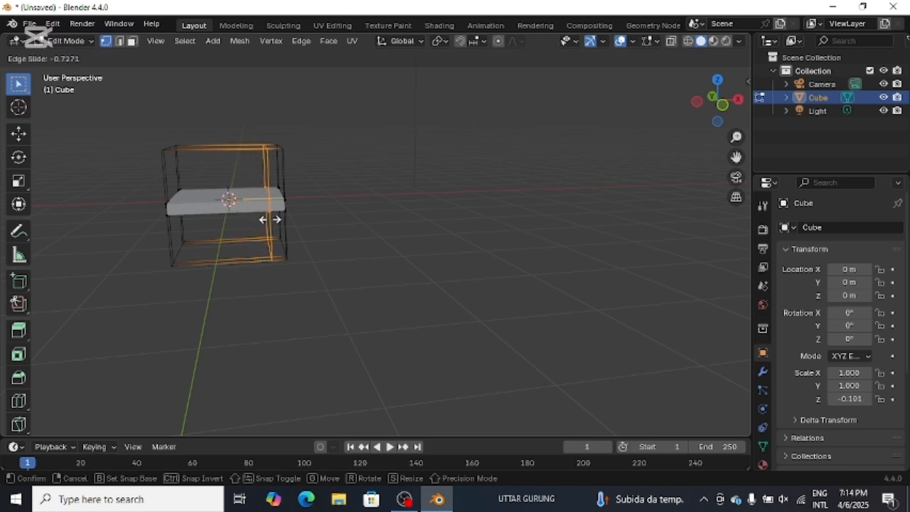
left_click(270, 219)
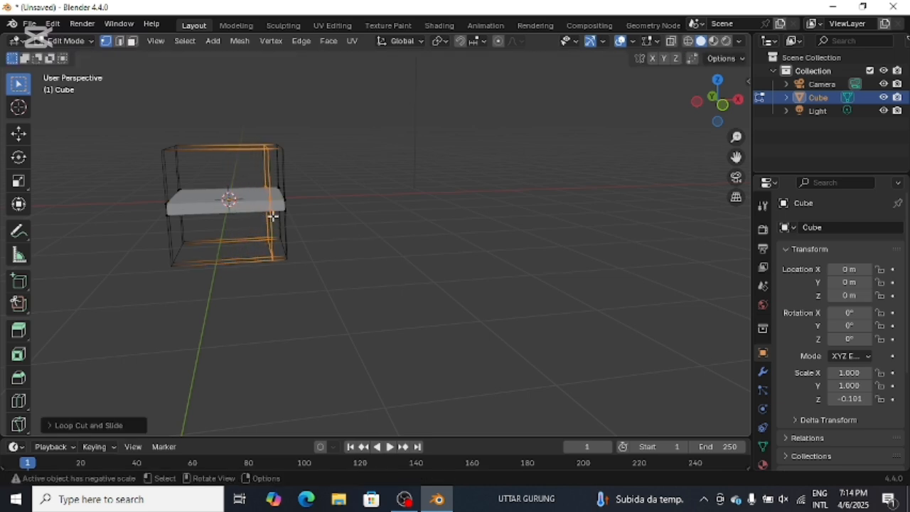
left_click(273, 215)
Add another crosswise loop cut and slide it about 0.73 toward the slab's negative X side.
middle_click_drag(166, 349, 234, 212)
left_click(223, 203)
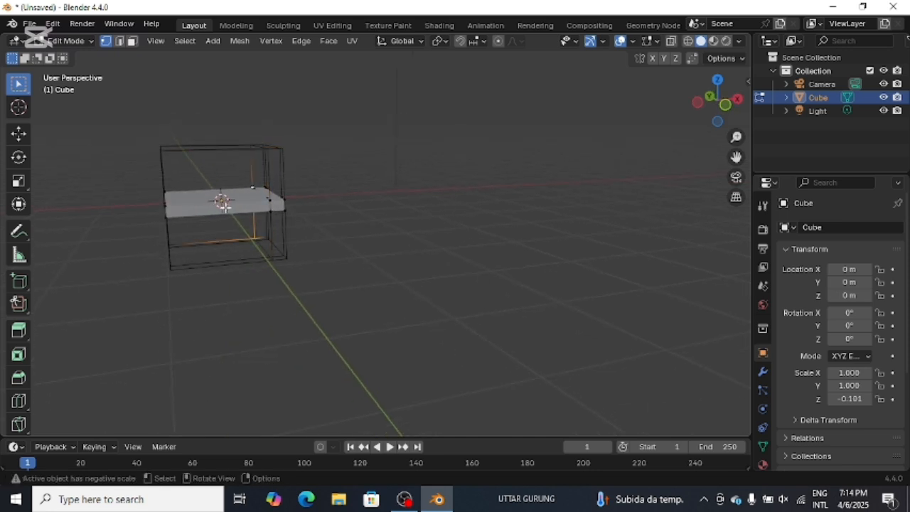
left_click(227, 272)
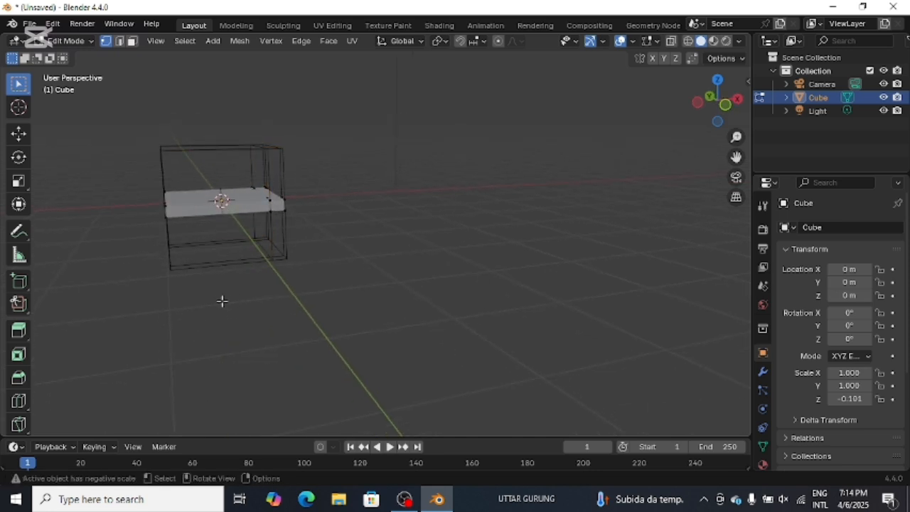
key("ctrl+r")
left_click(223, 207)
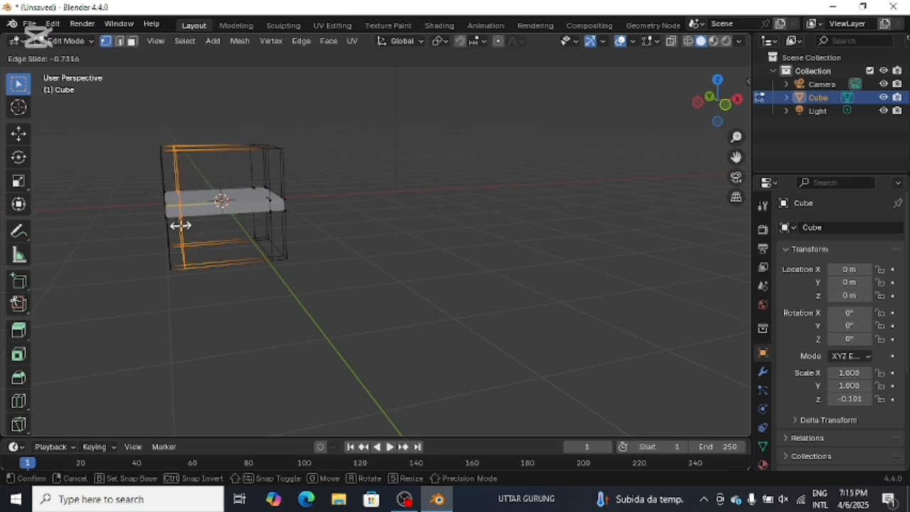
left_click(180, 225)
left_click(264, 356)
Select the slab's four small corner faces in face mode and extrude them upward about 0.57 m as legs.
middle_click_drag(383, 356, 238, 325)
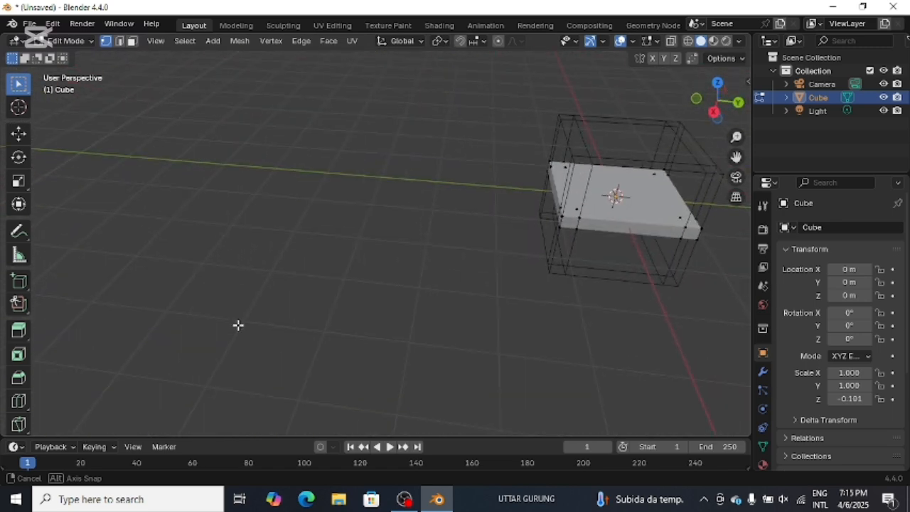
mouse_move(585, 315)
middle_mouse_down()
mouse_move(450, 296)
mouse_move(582, 322)
middle_mouse_up()
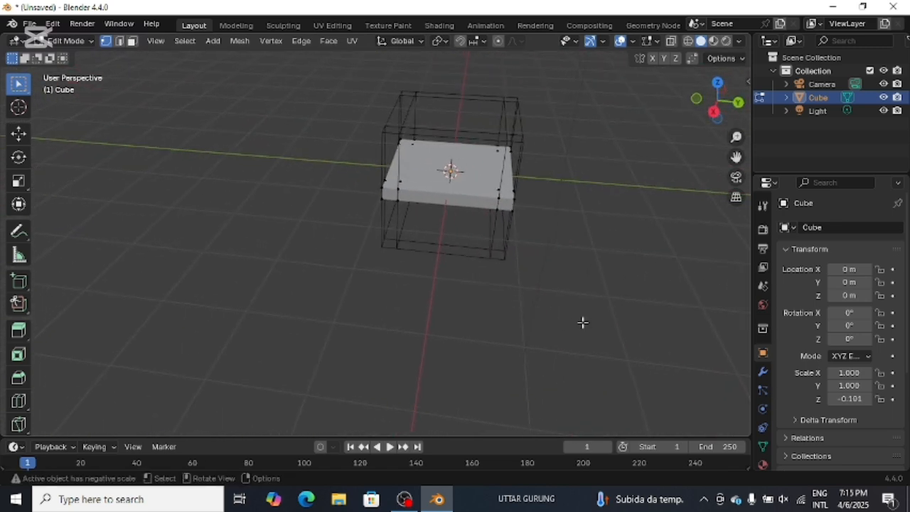
middle_click_drag(451, 347, 410, 320)
left_click(132, 41)
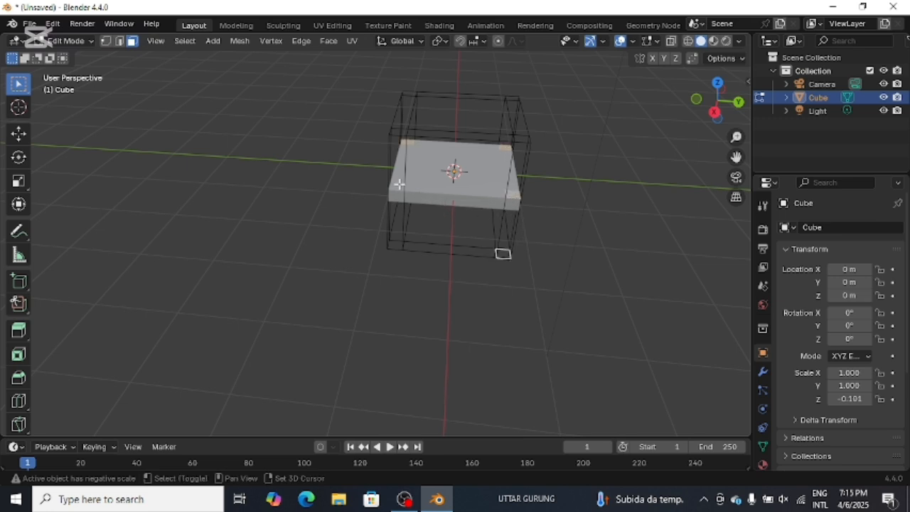
left_click(396, 246, "shift")
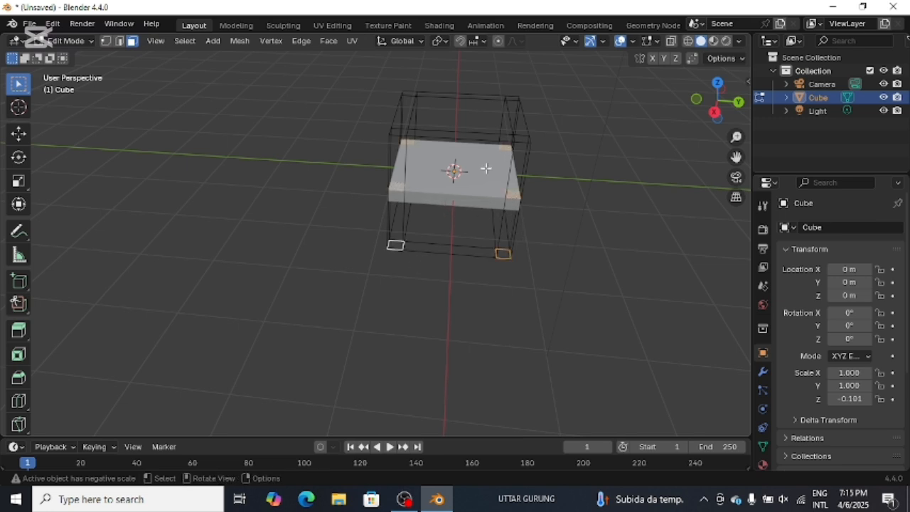
middle_click_drag(512, 317, 509, 297)
key("e")
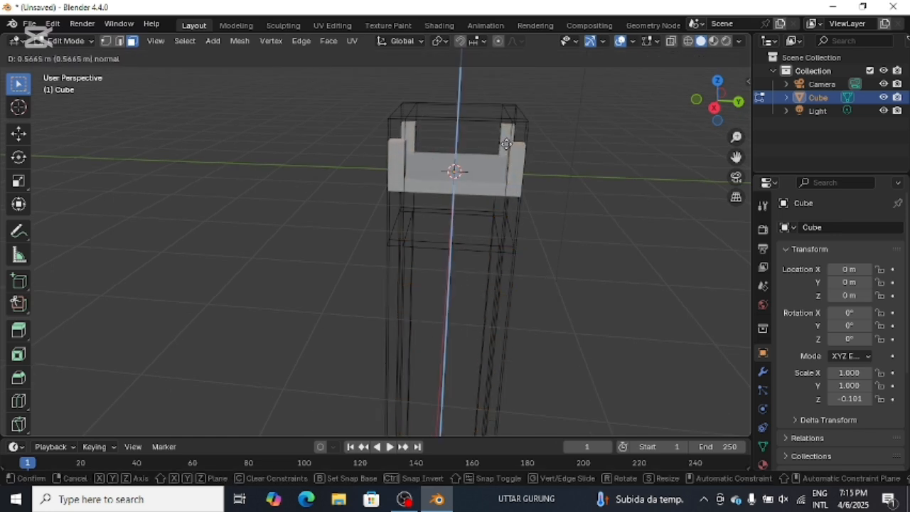
left_click(506, 146)
Add a loop cut around the leg at the negative X, negative Y corner, slid slightly above its middle.
mouse_move(272, 260)
middle_mouse_down()
mouse_move(294, 282)
mouse_move(345, 291)
mouse_move(373, 270)
mouse_move(402, 268)
mouse_move(279, 261)
middle_mouse_up()
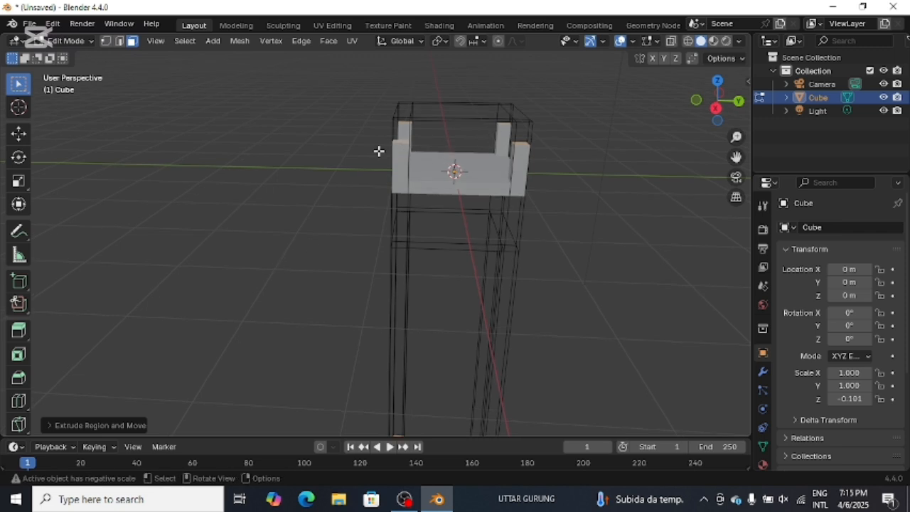
left_click(401, 138)
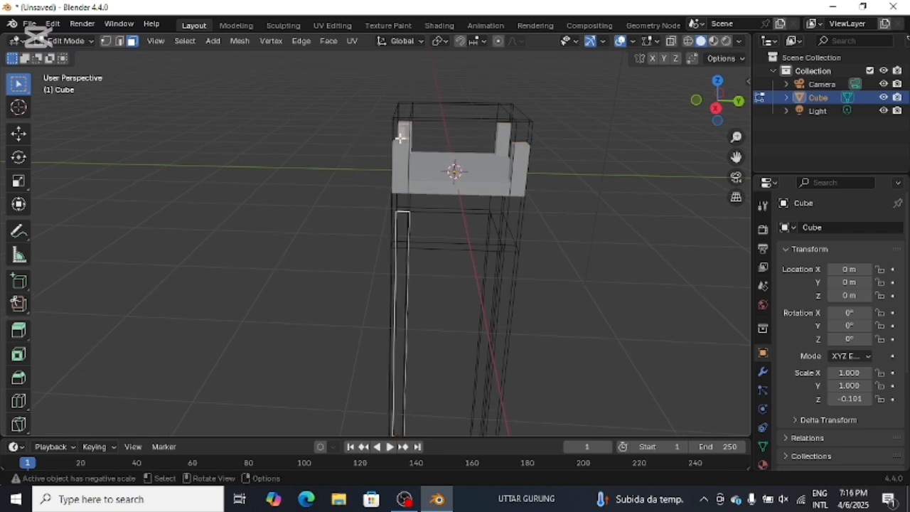
left_click(506, 147, "shift")
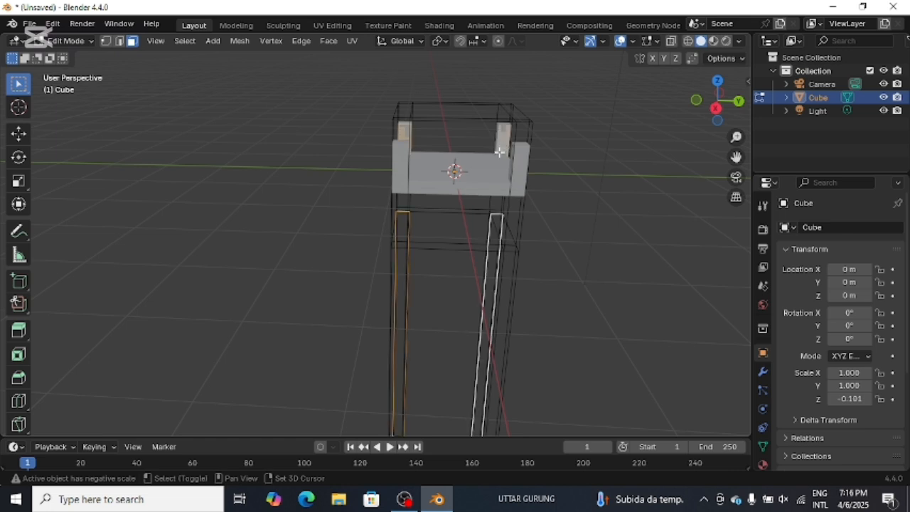
key("ctrl+r")
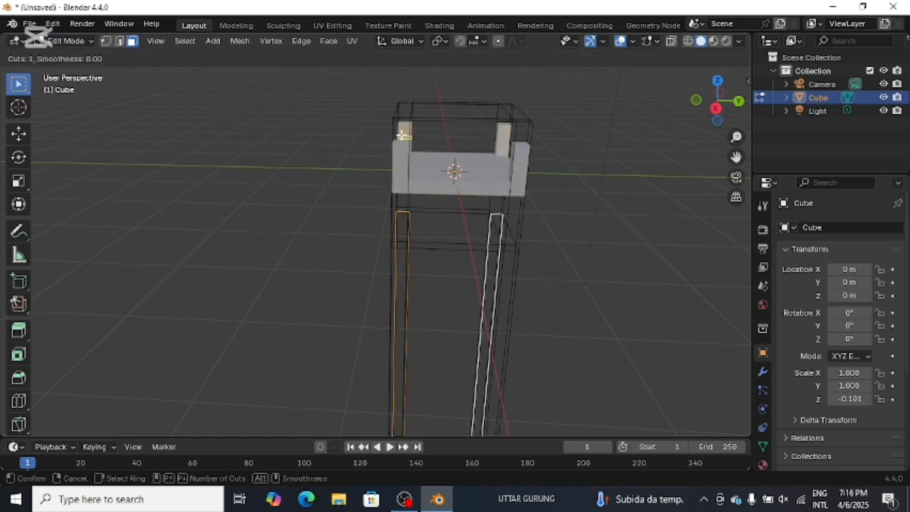
left_click(403, 134)
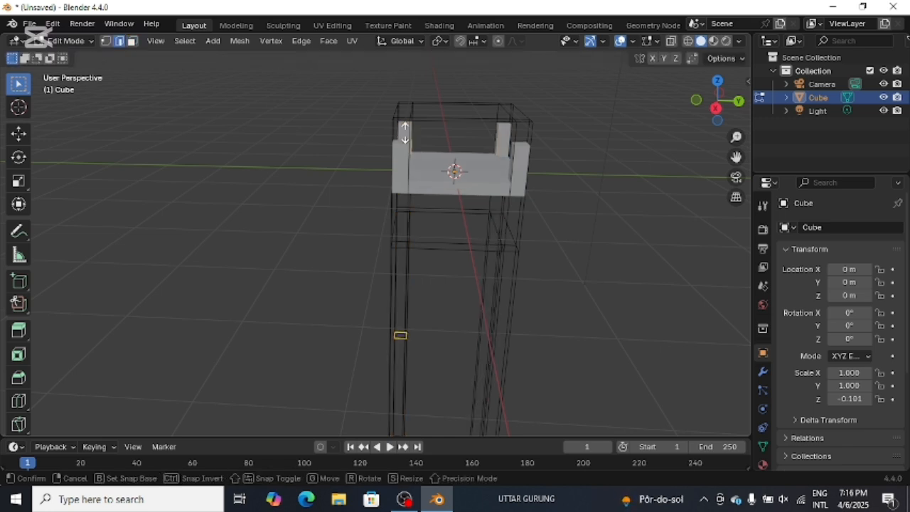
left_click(405, 128)
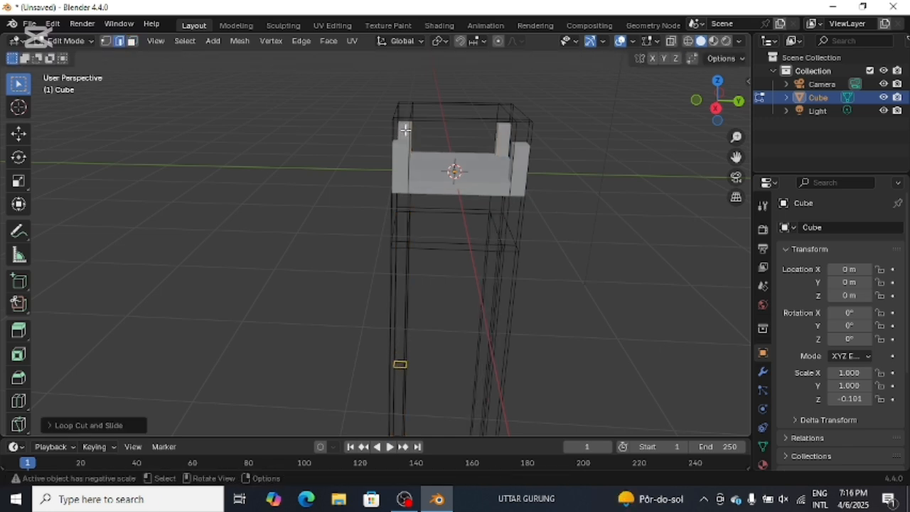
Add a loop cut around the leg at the negative X, positive Y corner, slid about 0.22 upward to match its neighbour.
left_click(511, 149)
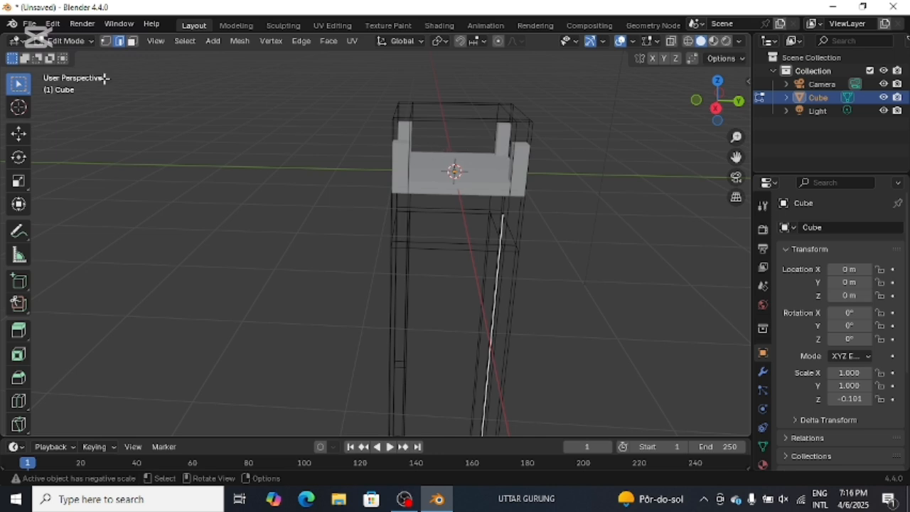
left_click(131, 41)
left_click(503, 138)
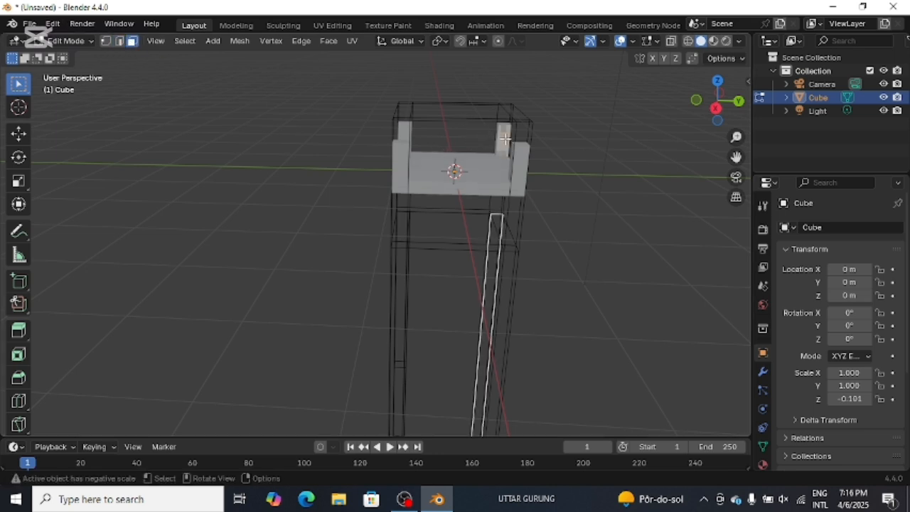
key("ctrl+r")
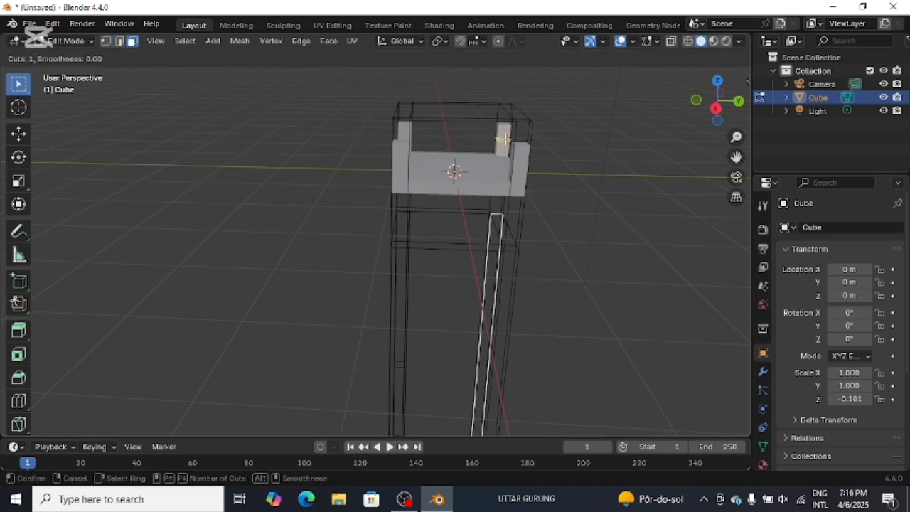
left_click(503, 137)
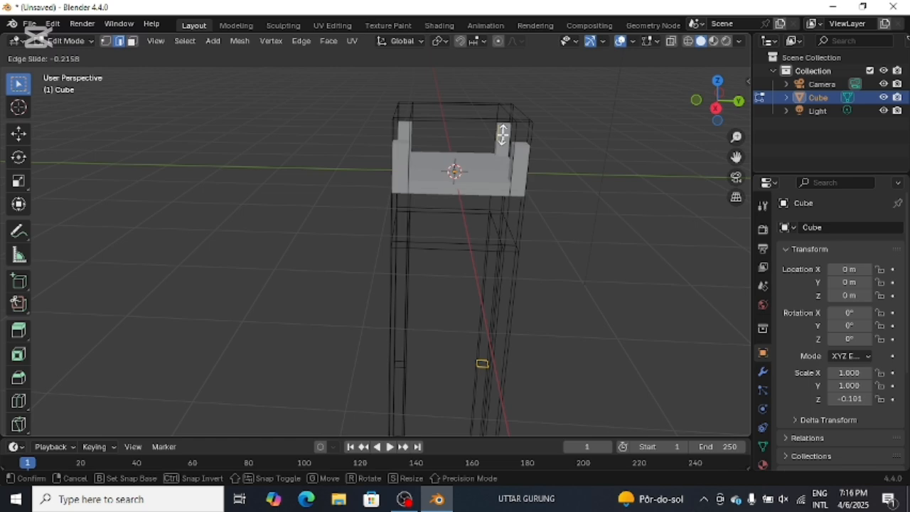
left_click(503, 135)
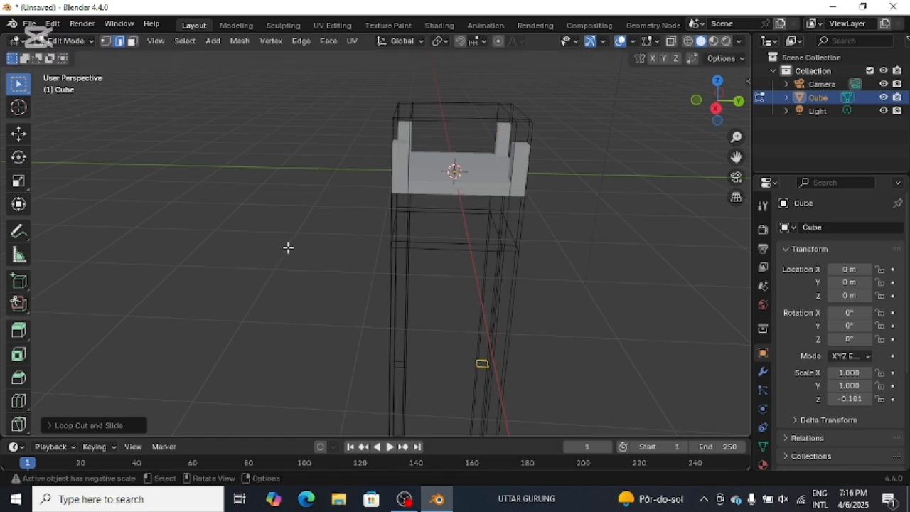
middle_click_drag(288, 248, 387, 200)
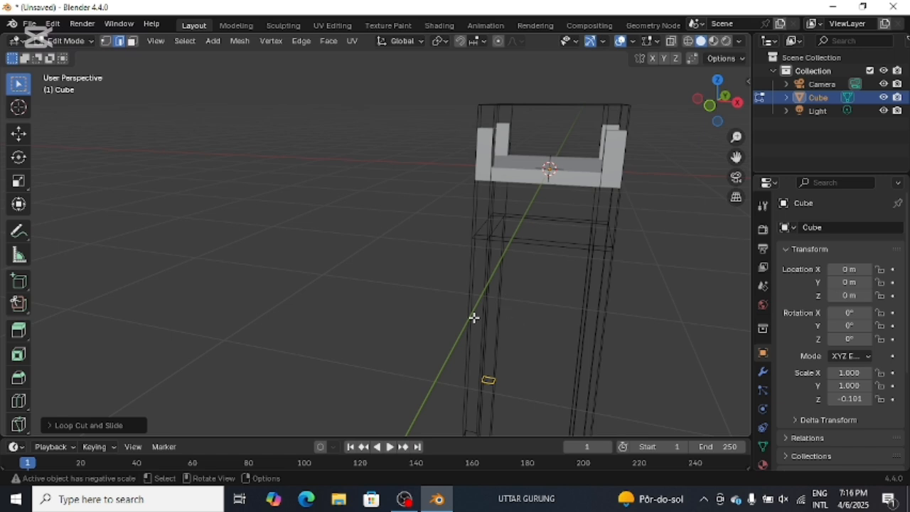
Select the upper inner faces of both negative X posts in face mode and extrude them about 1.78 m to the positive X posts as armrests.
middle_click_drag(473, 318, 482, 290)
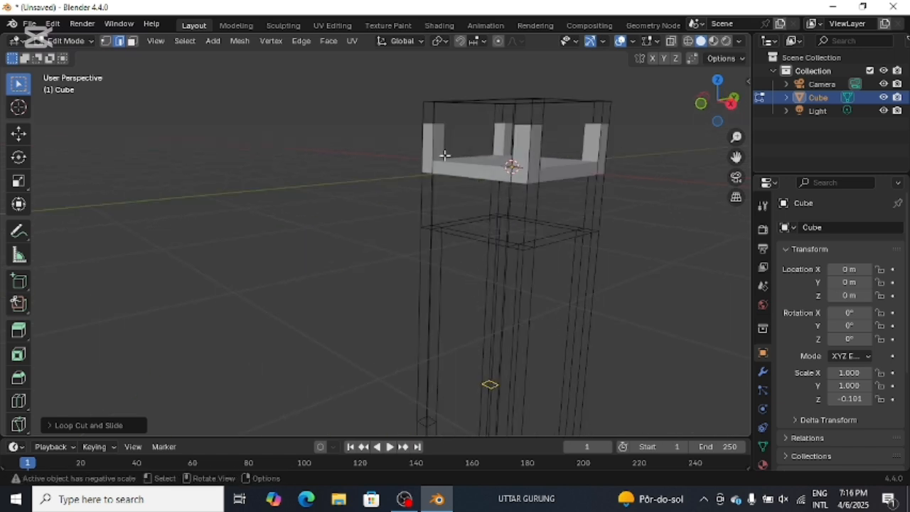
left_click(132, 40)
left_click(439, 135)
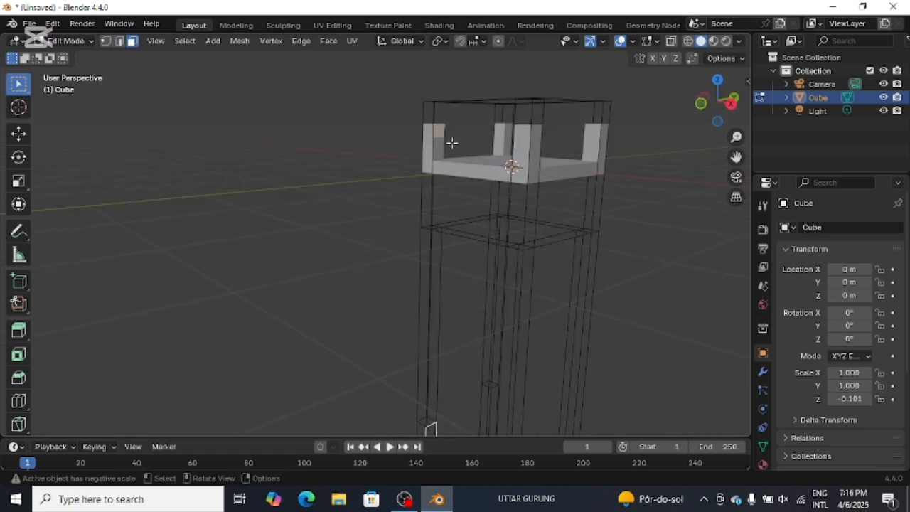
left_click(508, 129)
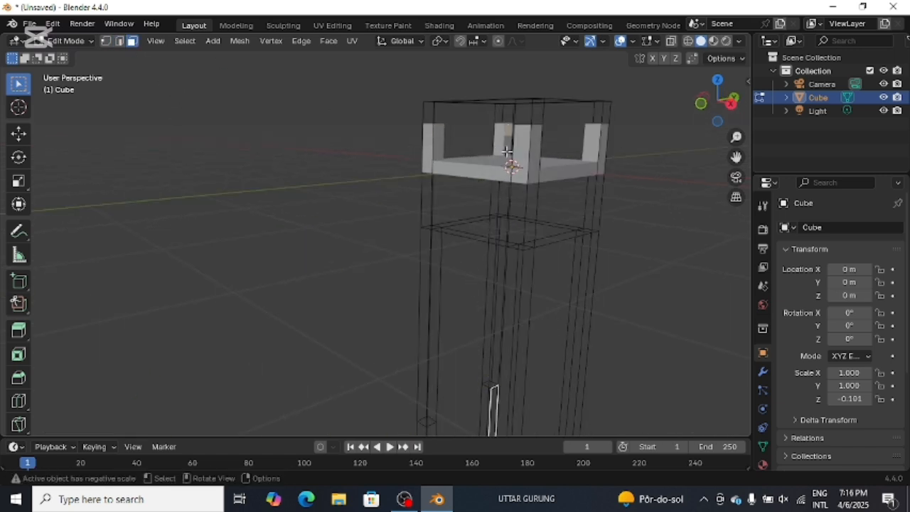
left_click(441, 135, "shift")
middle_click_drag(270, 313, 337, 323)
key("e")
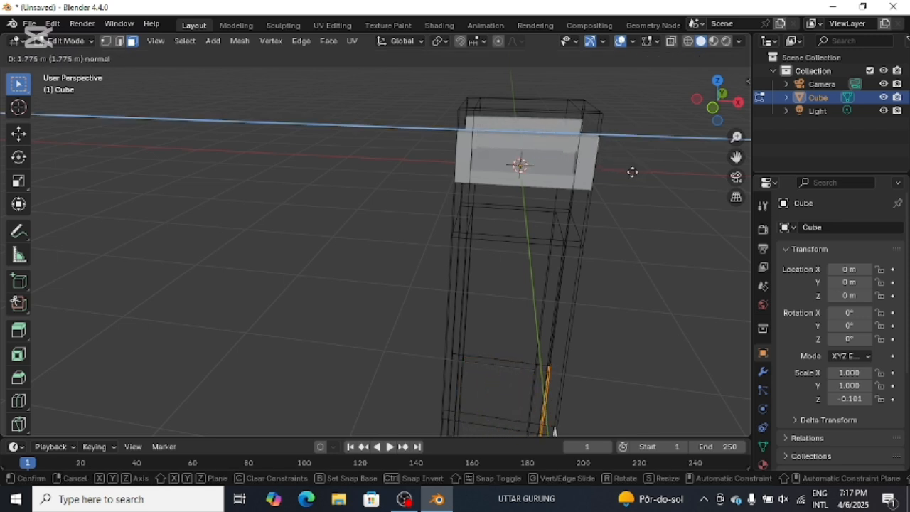
left_click(628, 175)
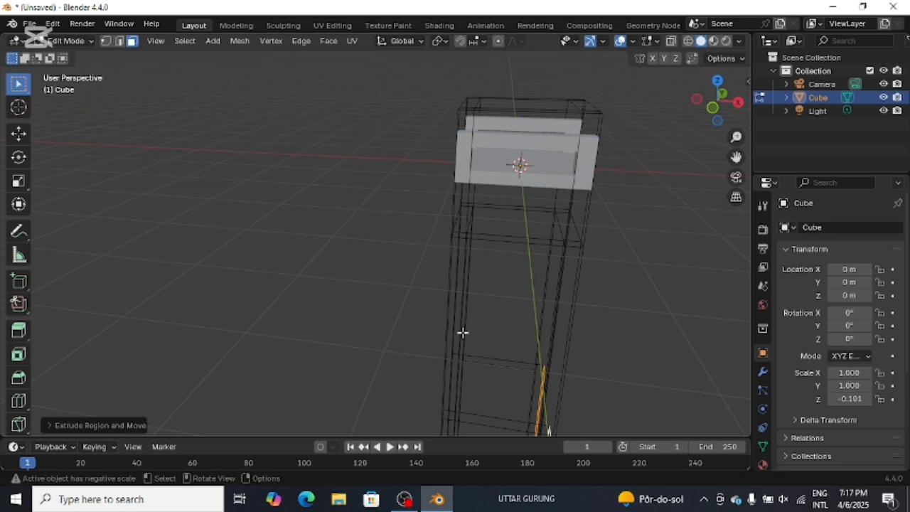
Select the top faces of the two negative X posts and extrude them upward about 0.46 m.
middle_click_drag(449, 330, 333, 337)
middle_click_drag(662, 317, 617, 315)
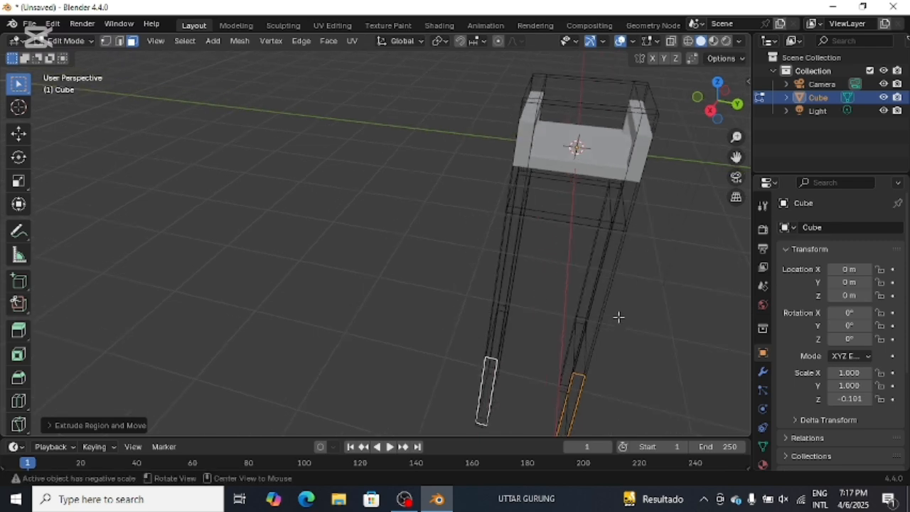
middle_click_drag(642, 277, 560, 276, "shift")
middle_click_drag(640, 288, 538, 288)
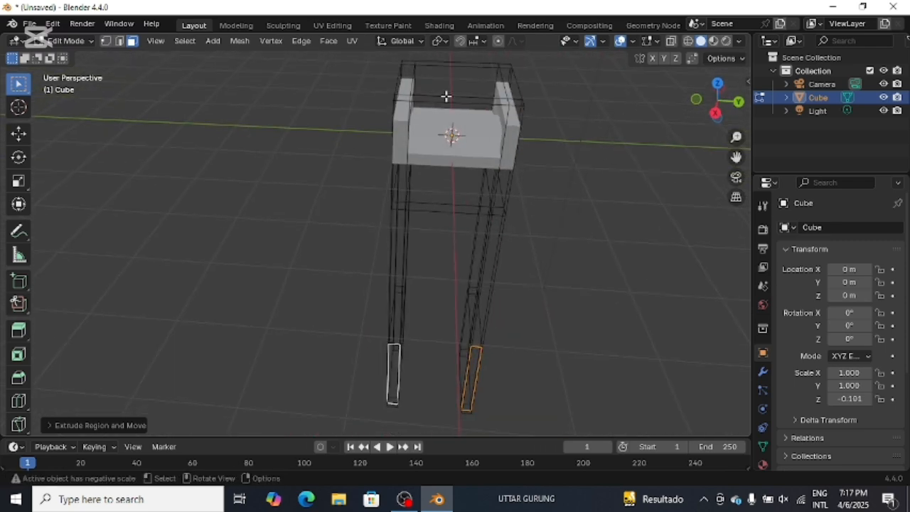
left_click(407, 81)
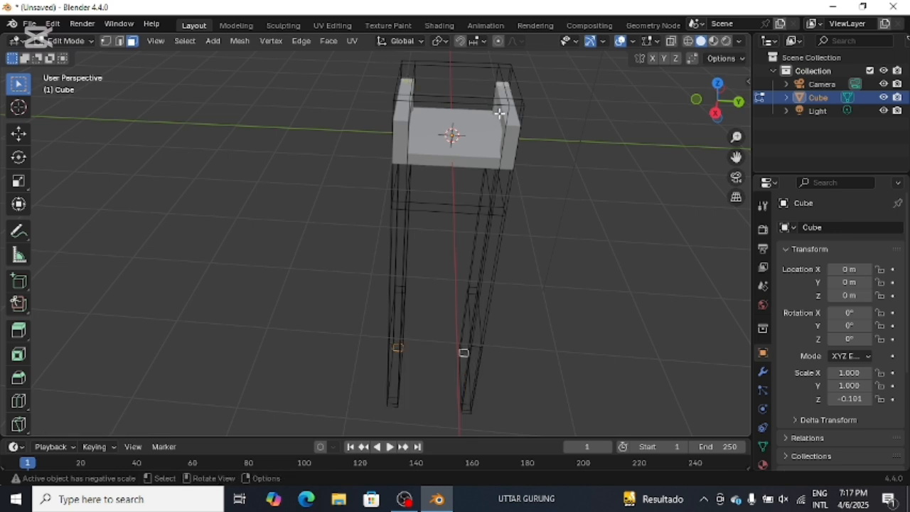
middle_click_drag(469, 166, 464, 291)
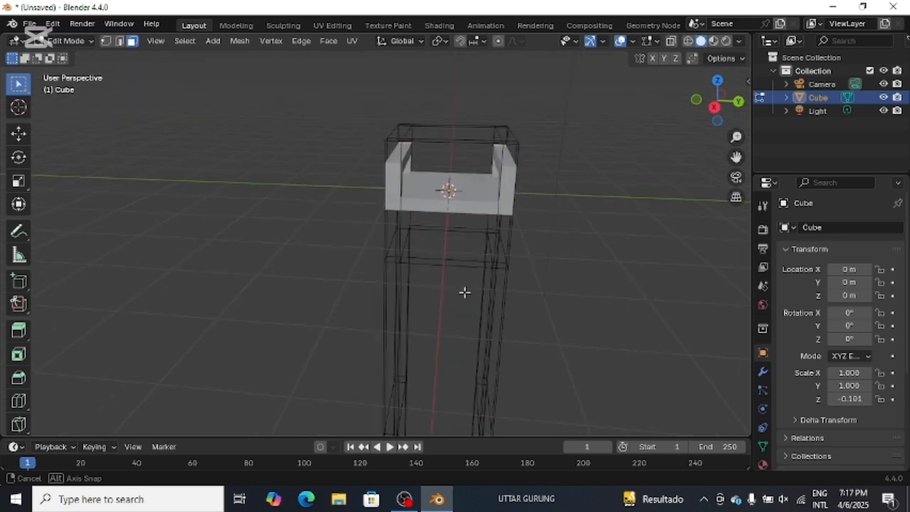
key("e")
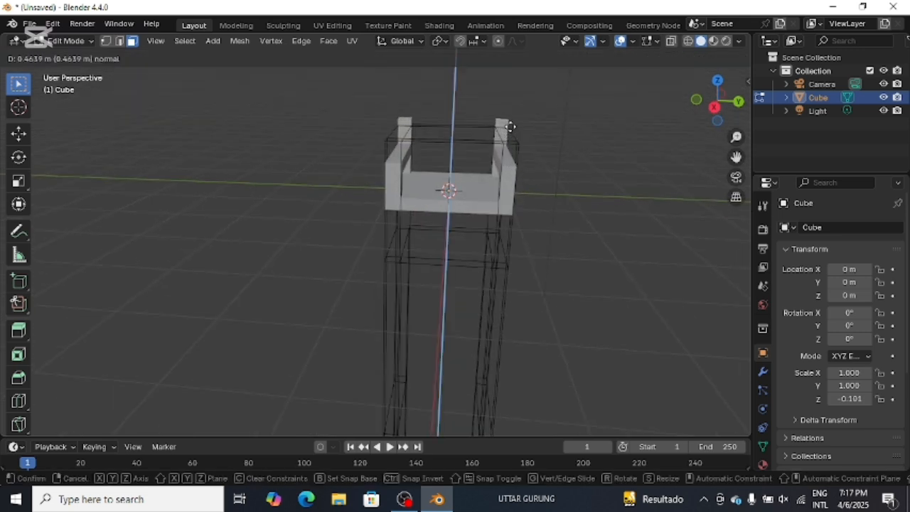
left_click(510, 126)
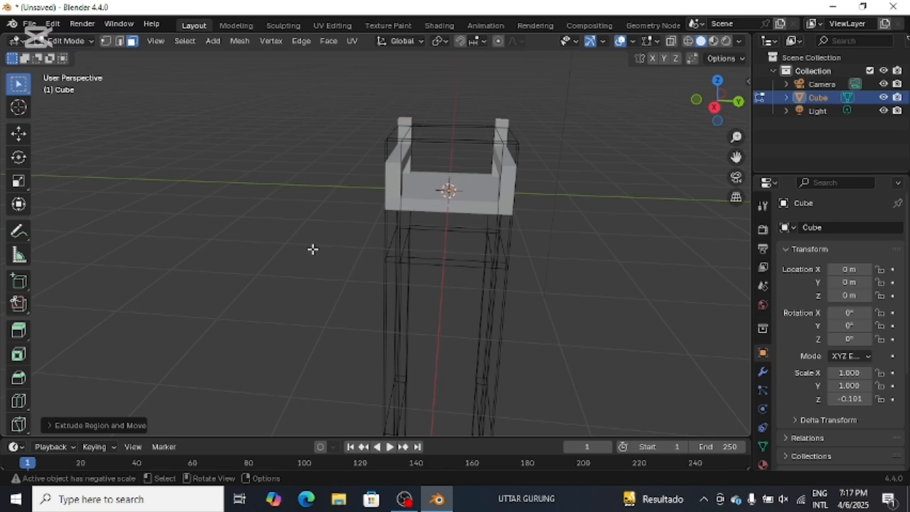
Add a loop cut around the middle of the raised section of the negative X, positive Y post.
middle_click_drag(313, 249, 426, 246)
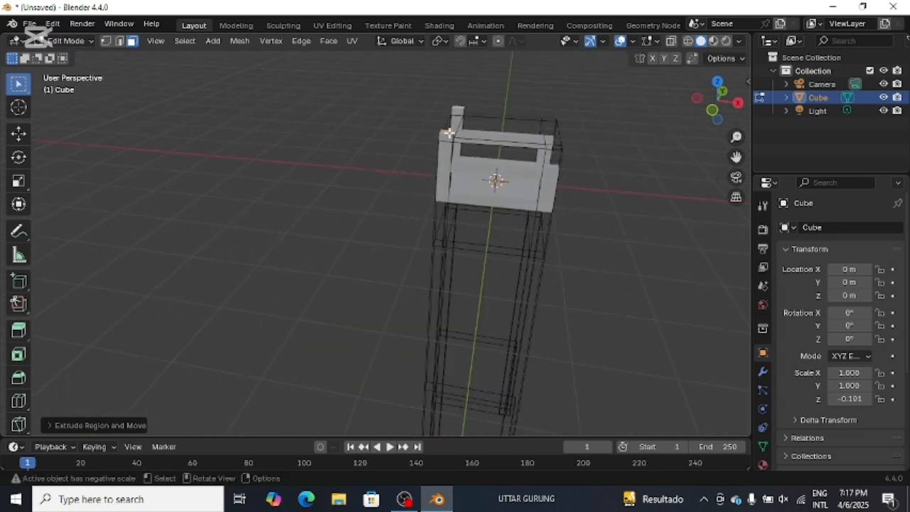
left_click(457, 122)
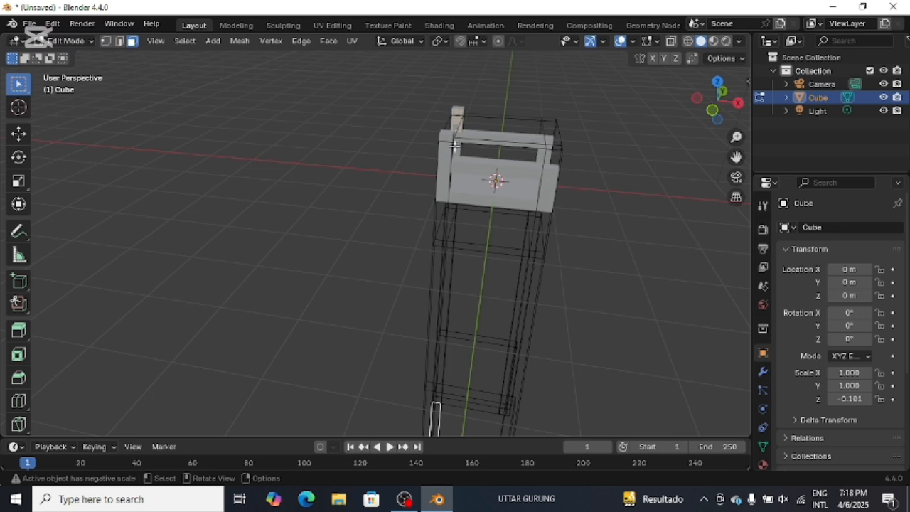
key("ctrl+r")
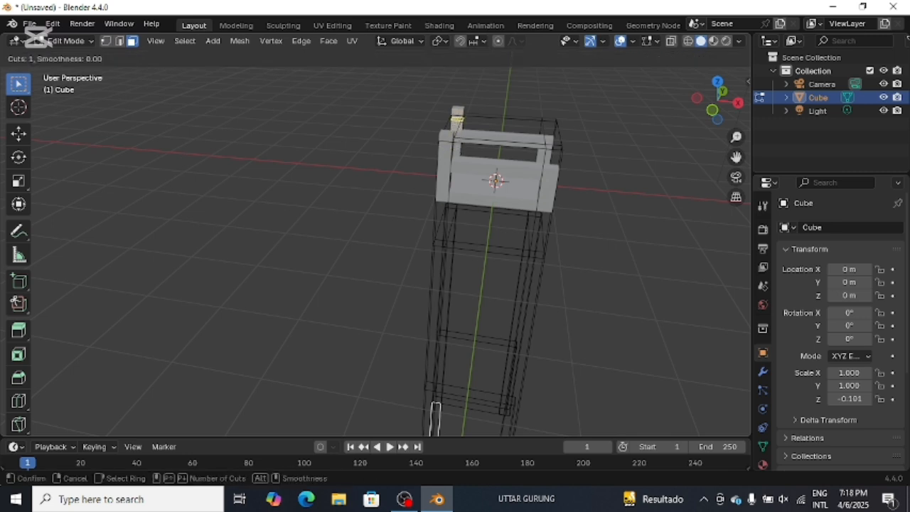
left_click(457, 118)
left_click(458, 118)
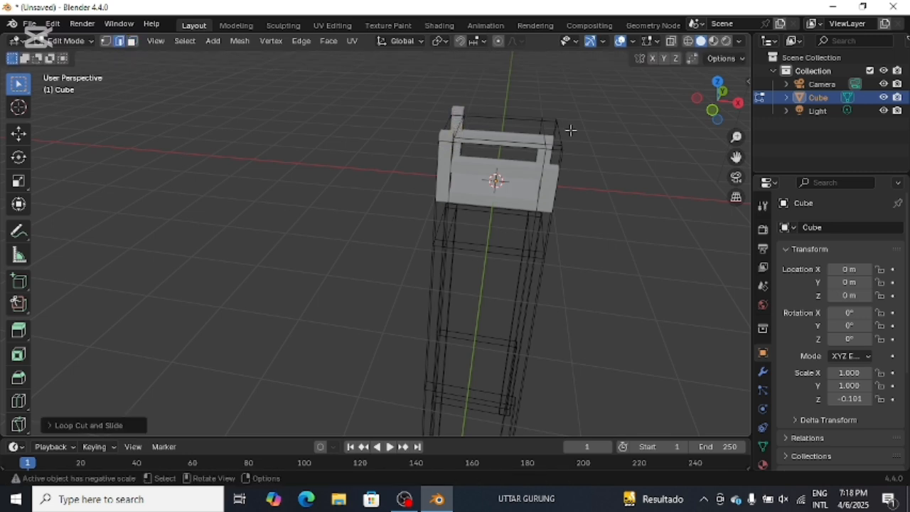
Select the upper inner face of that post in face mode and extrude it about 1.6 m to the opposite post as a back rail.
left_click(459, 113)
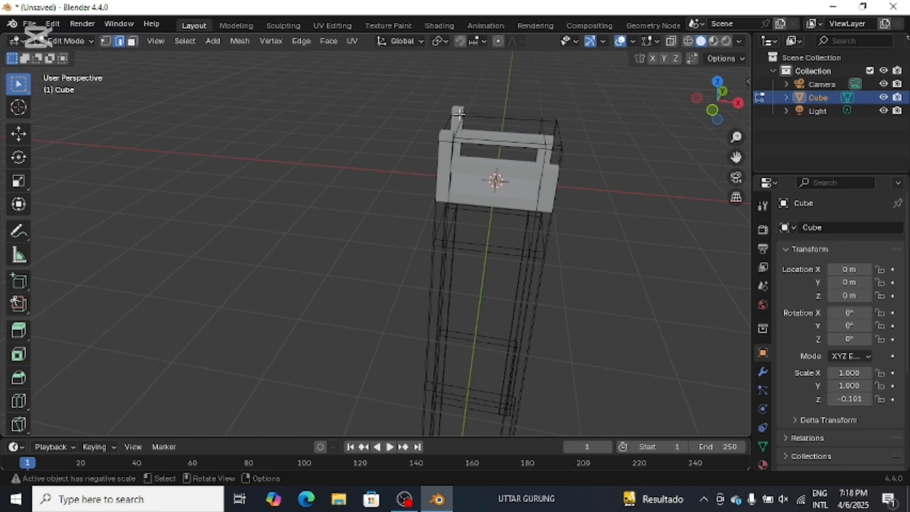
left_click(131, 40)
middle_click_drag(417, 260, 473, 256)
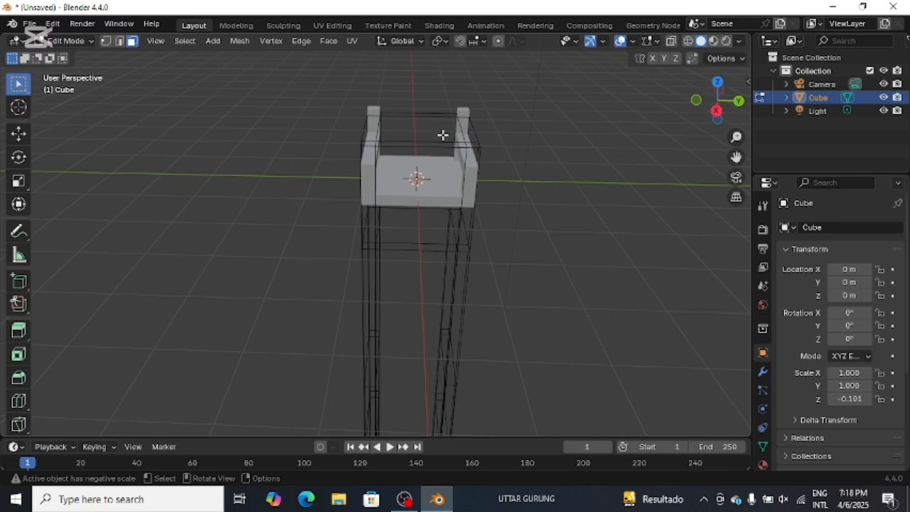
key("e")
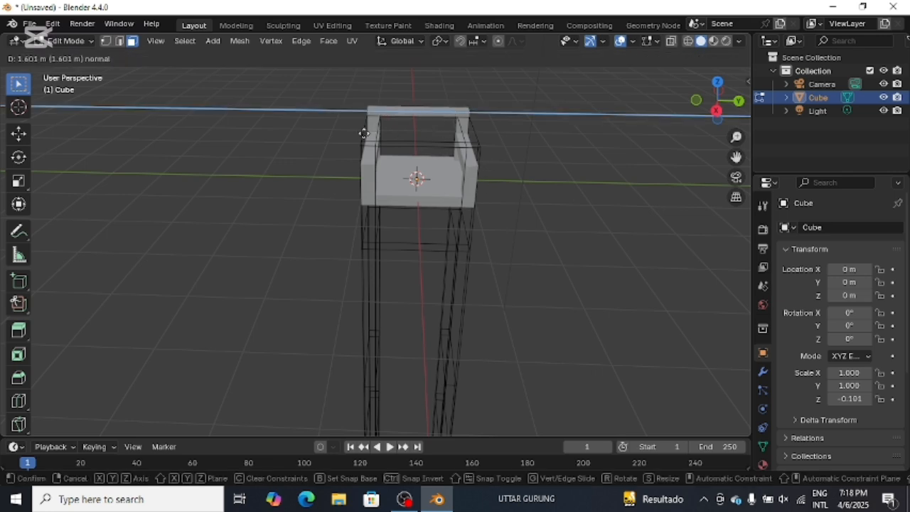
left_click(363, 134)
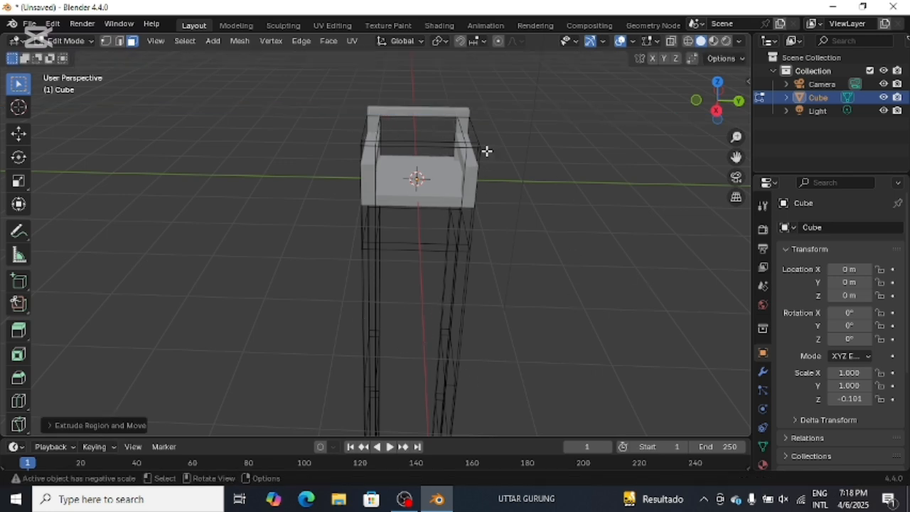
Select the top faces of both back posts and extrude them upward above the first back rail.
mouse_move(420, 282)
middle_mouse_down()
mouse_move(420, 252)
mouse_move(420, 285)
middle_mouse_up()
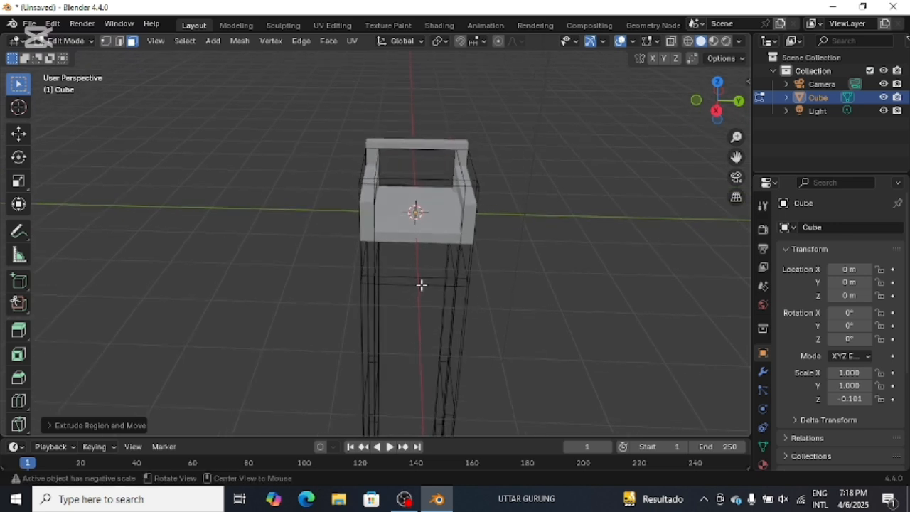
left_click(378, 149)
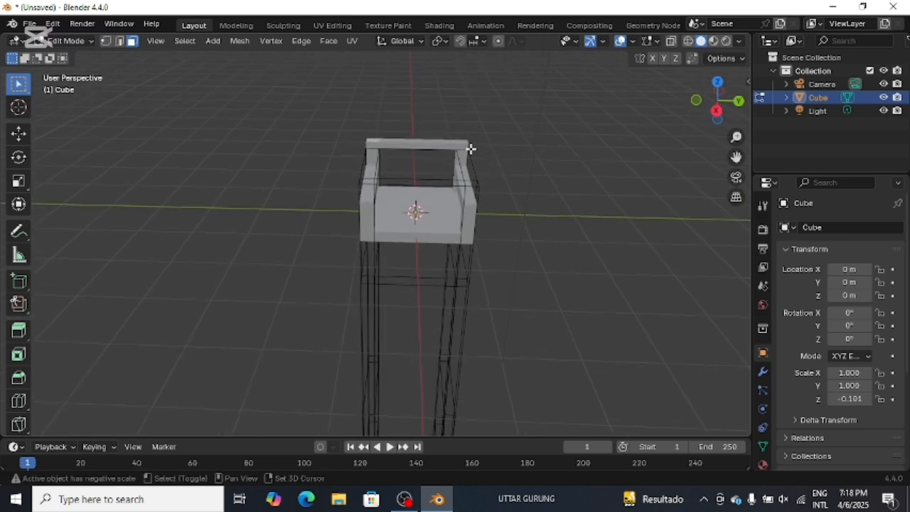
key("e")
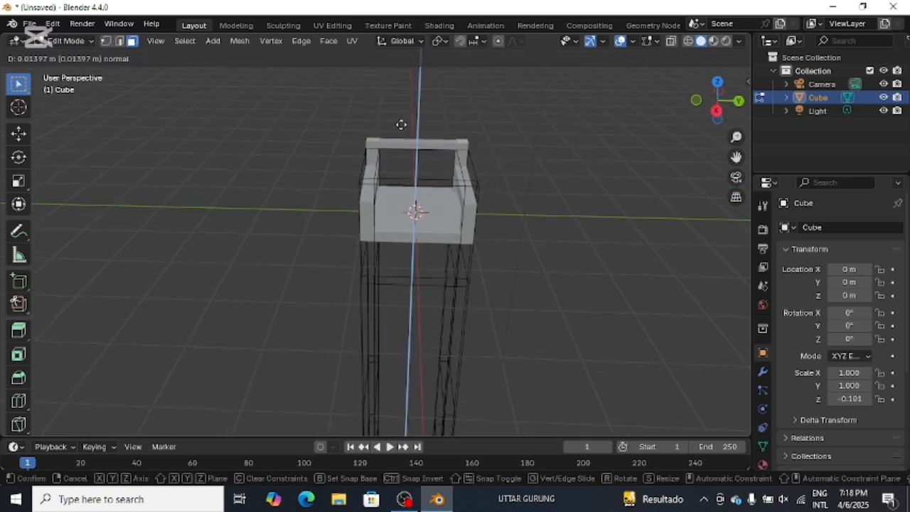
left_click(403, 107)
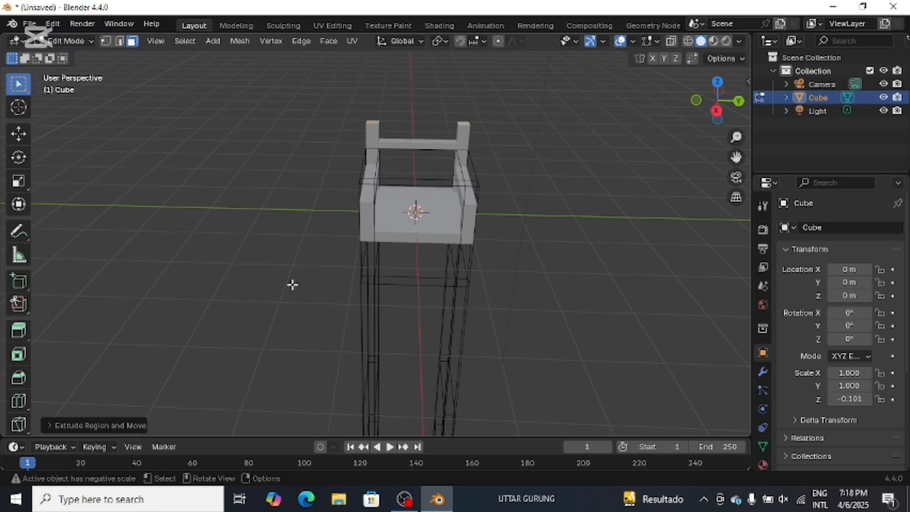
Add a centred loop cut around the section of the positive Y back post above the first rail.
middle_click_drag(291, 283, 408, 244)
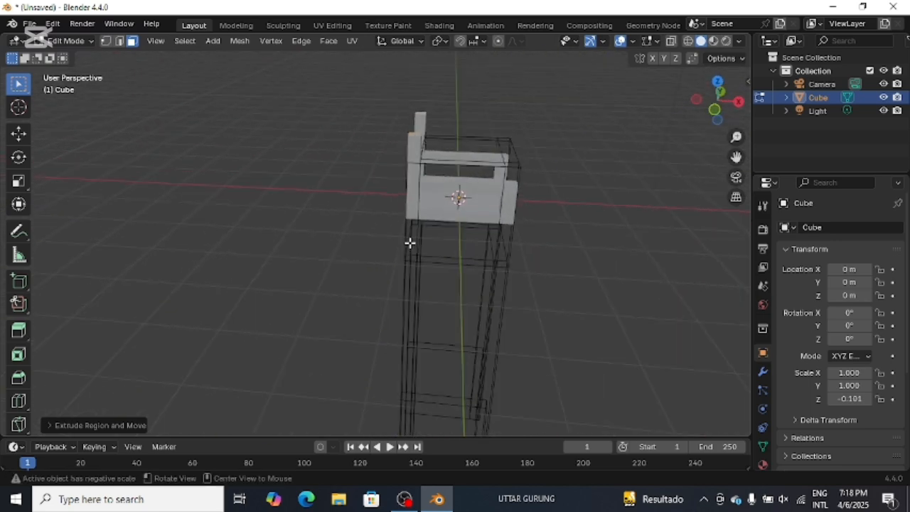
left_click(422, 127)
key("ctrl+r")
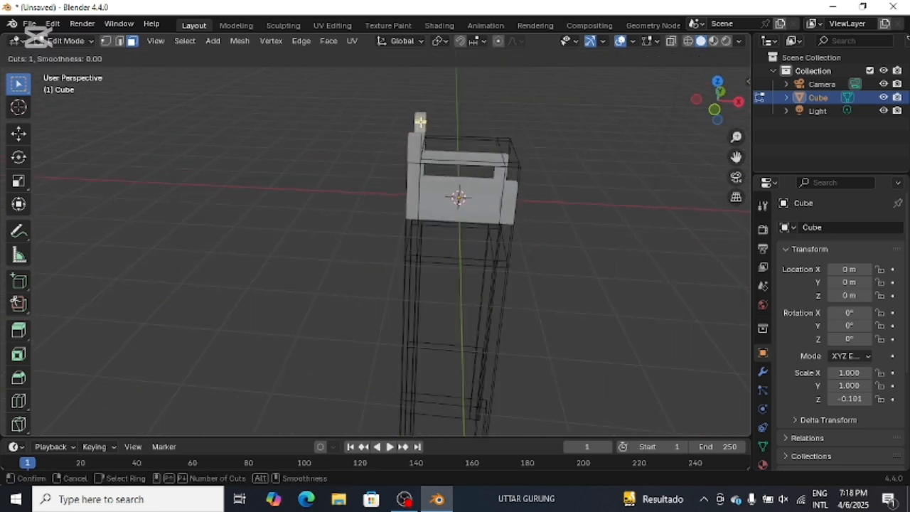
left_click(420, 120)
right_click(455, 121)
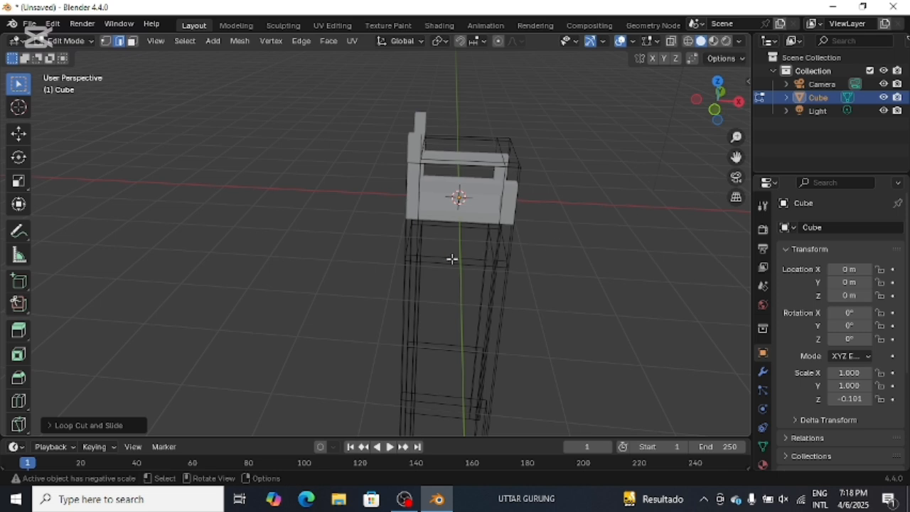
Extrude the topmost inner face of the positive Y back post across to the opposite post as a second back rail.
left_click(132, 41)
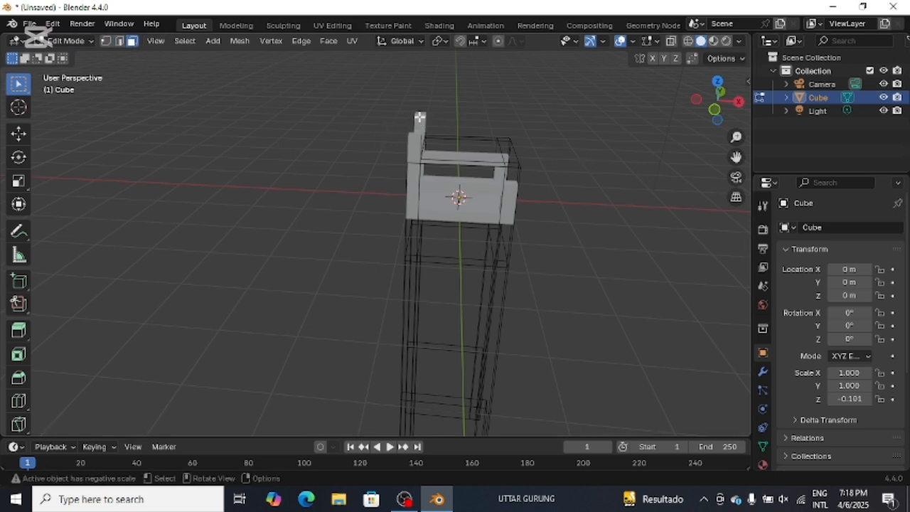
middle_click_drag(671, 227, 534, 230)
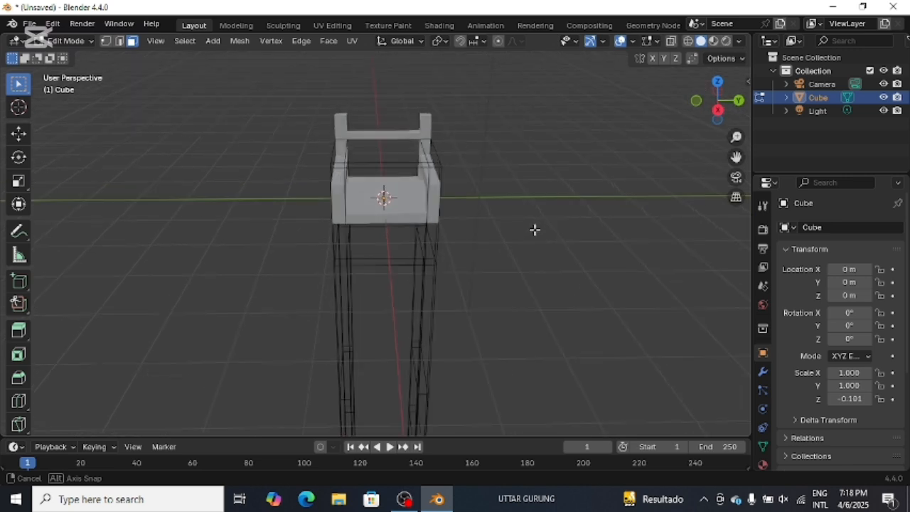
left_click(354, 143)
key("e")
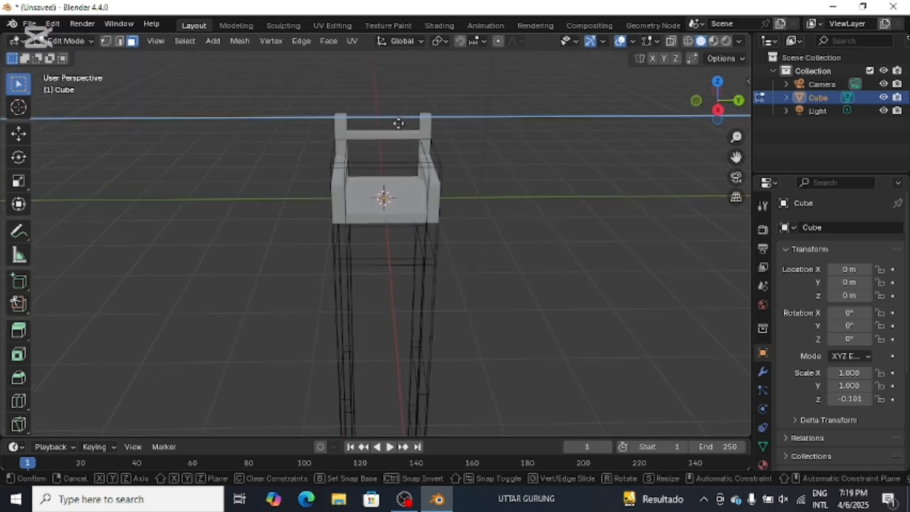
left_click(324, 130)
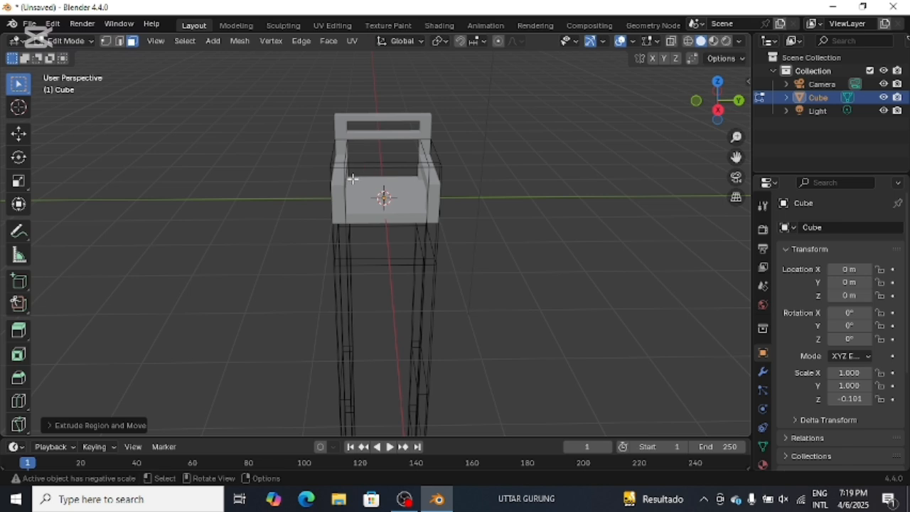
Select the top faces of both back posts and extrude them upward about 0.3 m above the second rail.
middle_click_drag(376, 235, 352, 172)
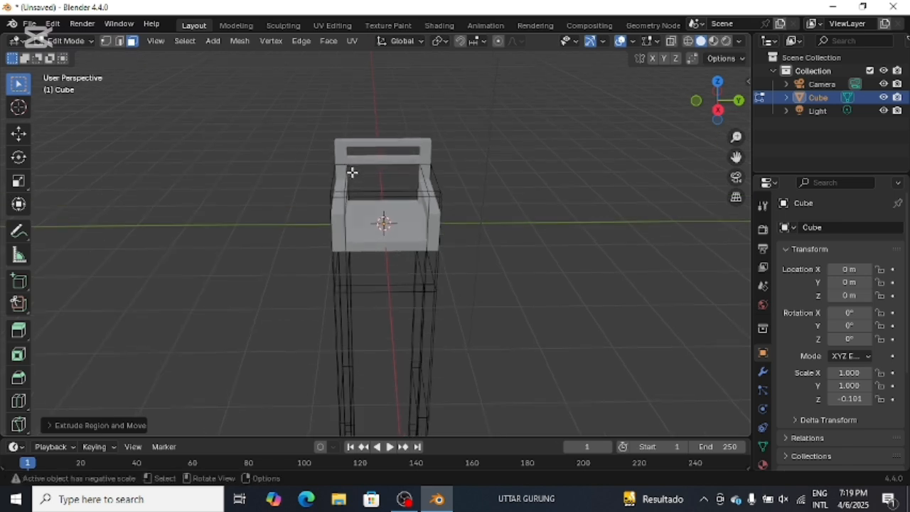
left_click(342, 140)
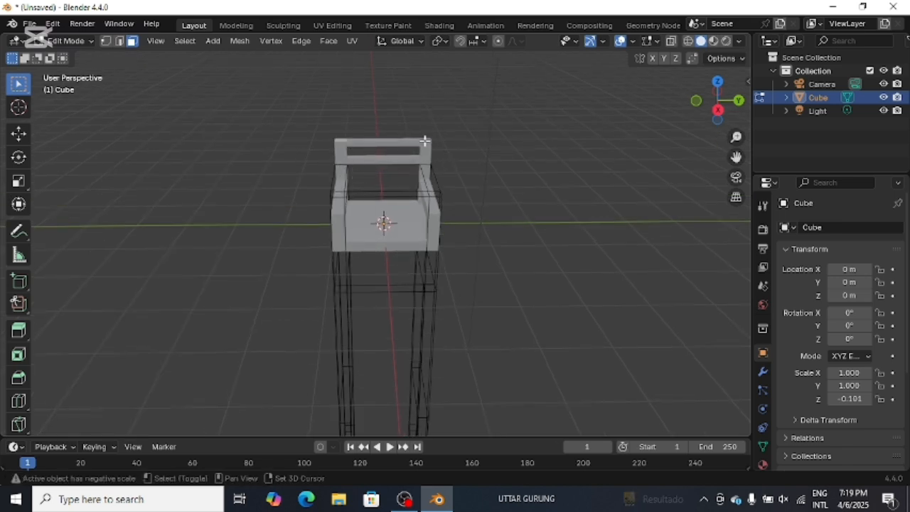
key("e")
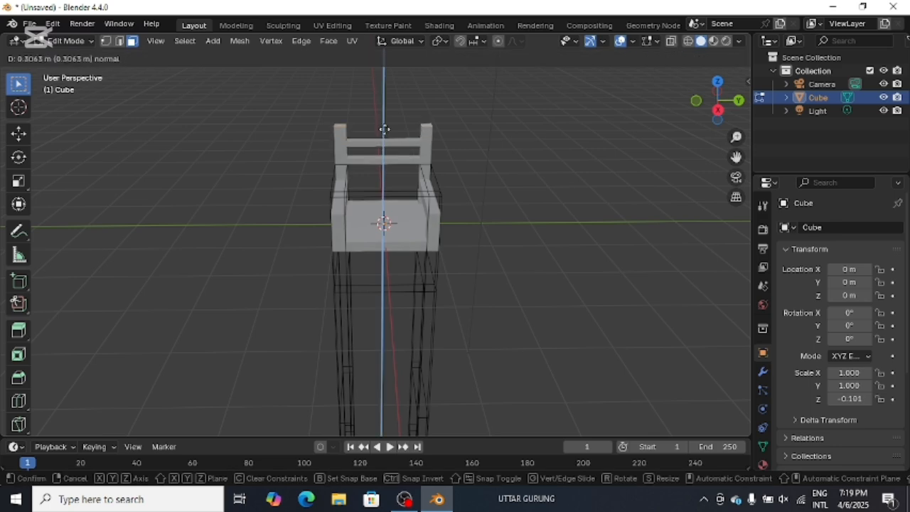
left_click(384, 127)
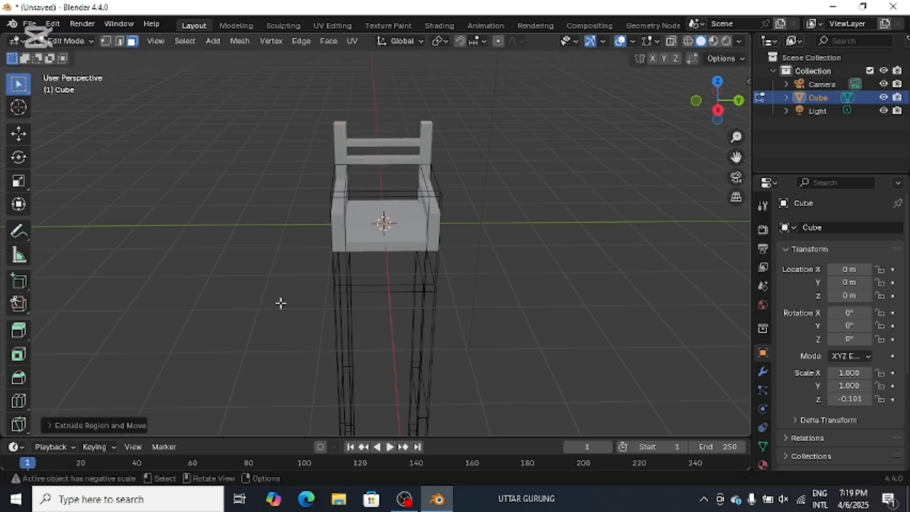
middle_click_drag(236, 264, 376, 169)
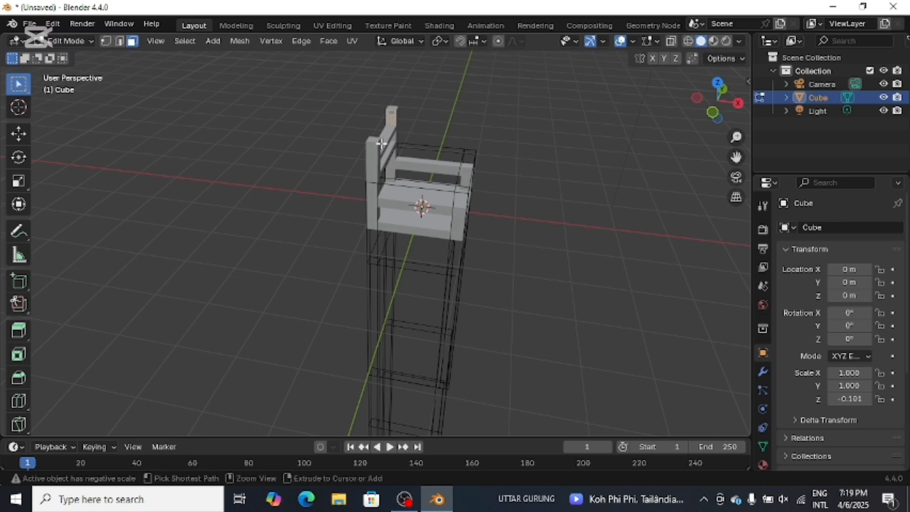
Add a loop cut around the section of the positive Y back post above the second rail.
key("ctrl+r")
left_click(390, 114)
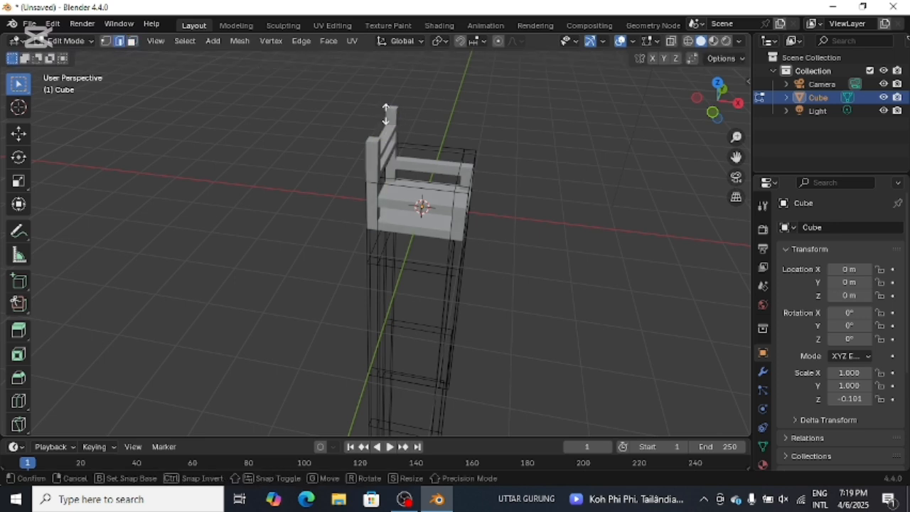
left_click(386, 111)
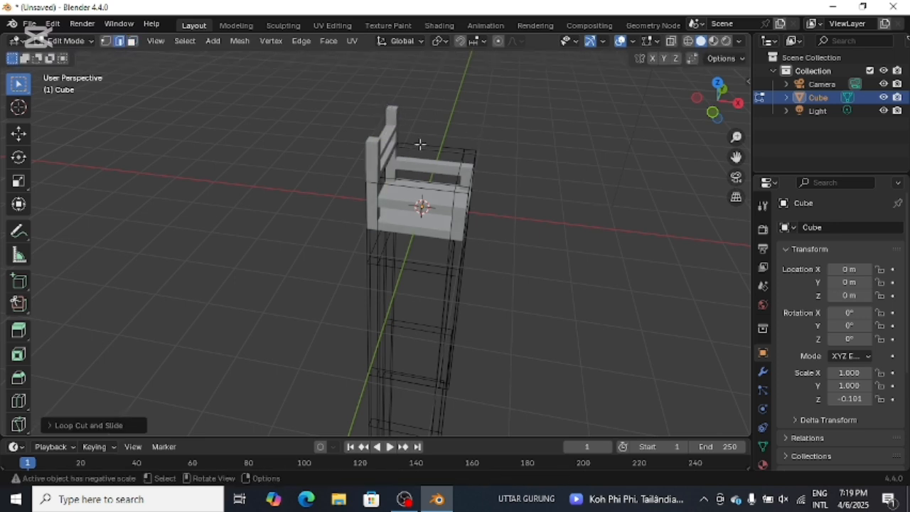
Extrude the inner face above the new cut on the positive Y back post across to the opposite post as a third back rail.
left_click(133, 42)
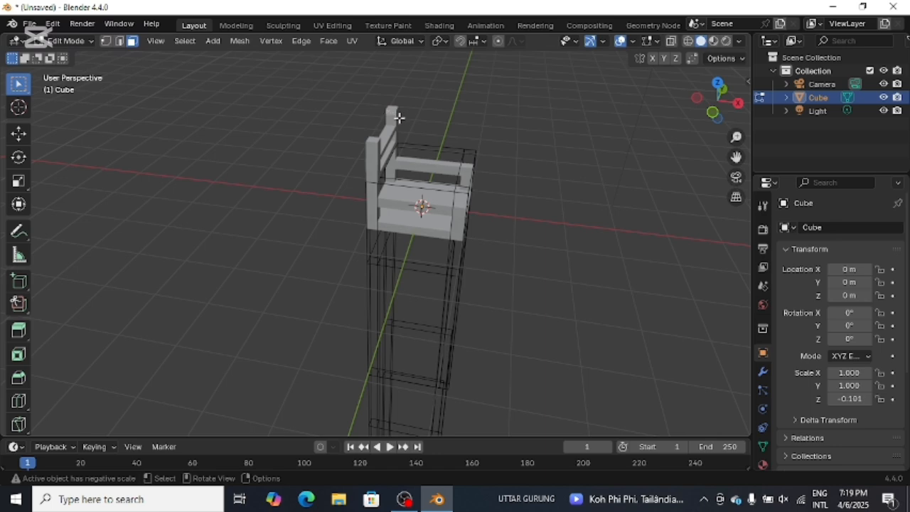
middle_click_drag(377, 185, 436, 223)
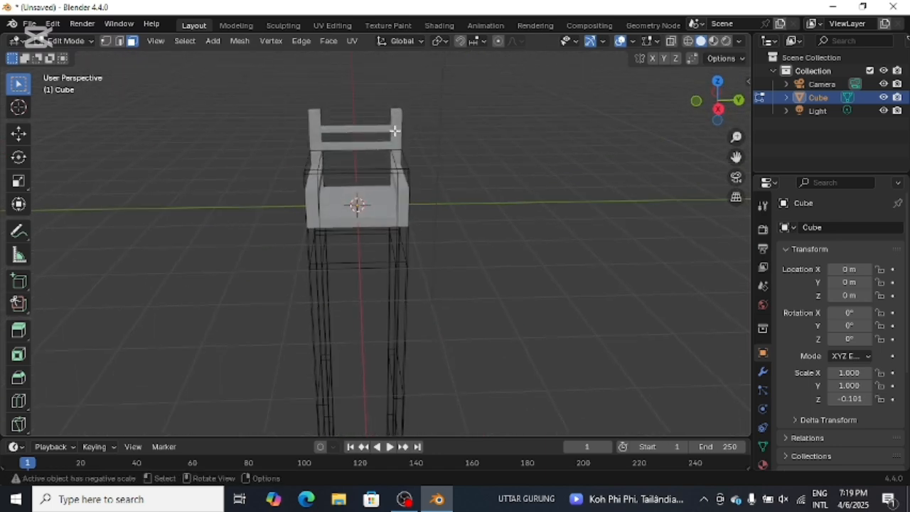
key("e")
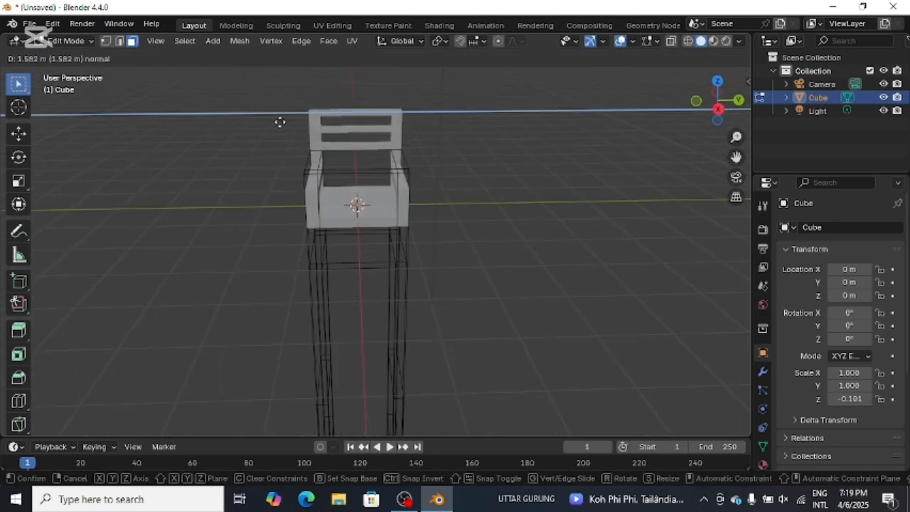
left_click(278, 123)
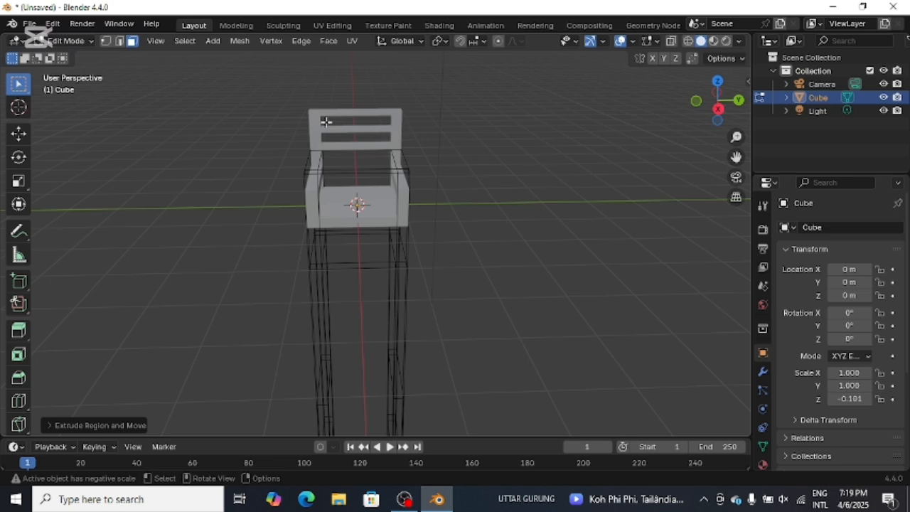
Select the top faces of both back posts and extrude them upward about 0.67 m above the third rail.
middle_click_drag(434, 278, 389, 252)
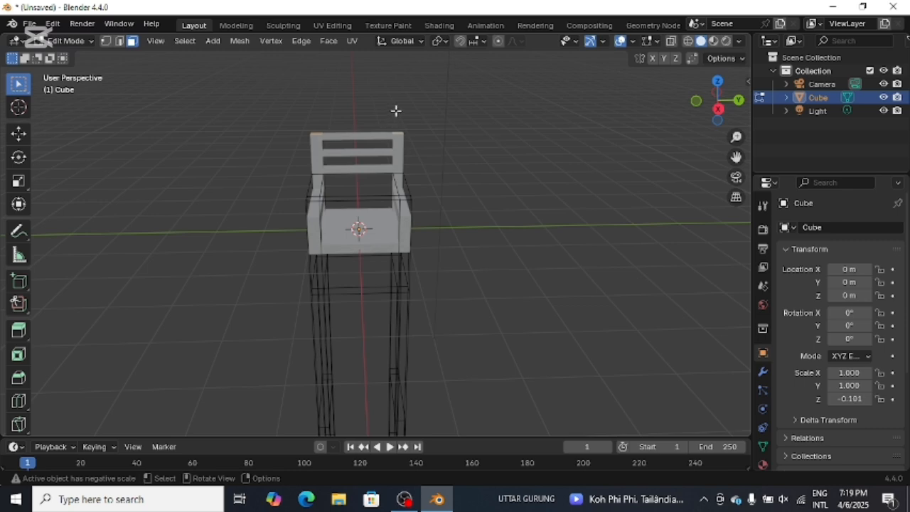
key("e")
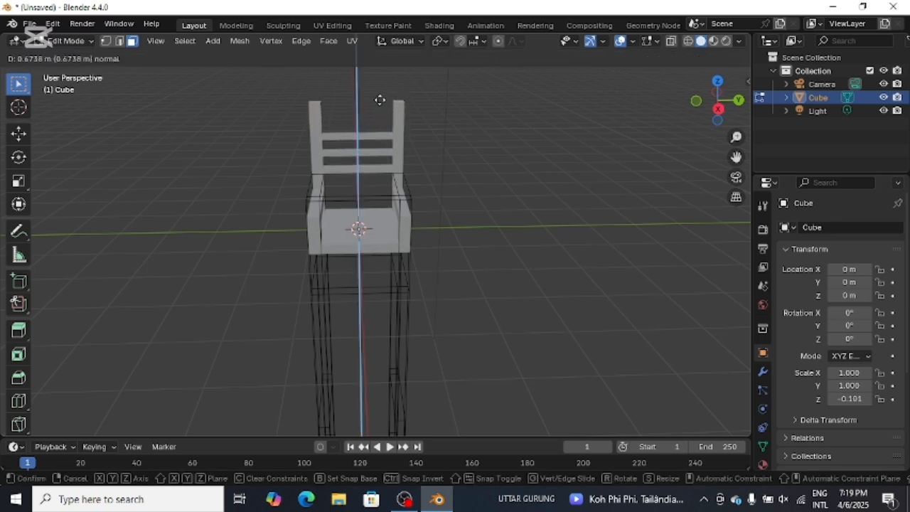
left_click(380, 100)
Add a loop cut around the tall top section of the positive Y back post, slid toward the top by about 0.43.
middle_click_drag(390, 370, 372, 94)
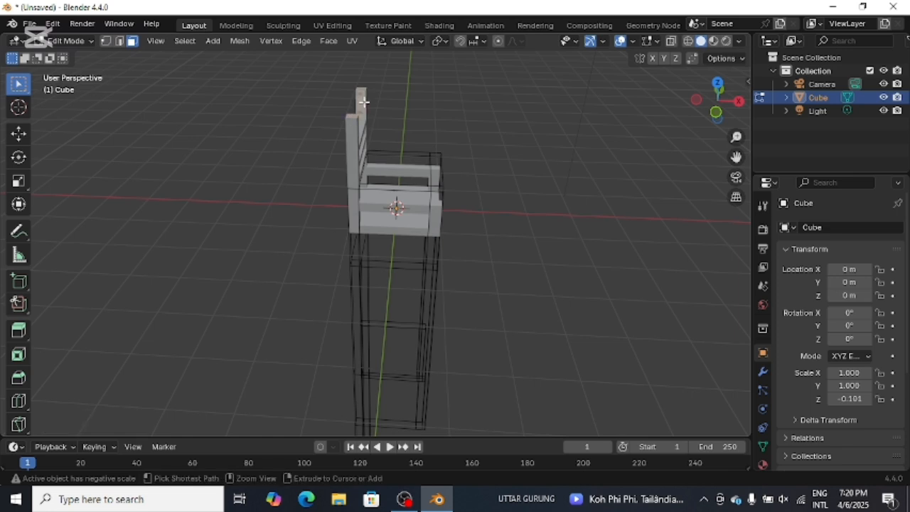
key("ctrl+r")
left_click(361, 103)
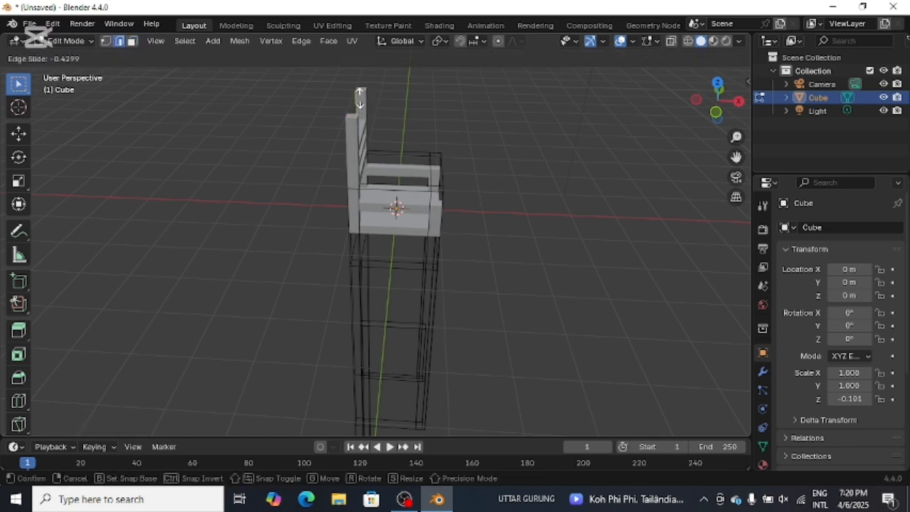
left_click(361, 98)
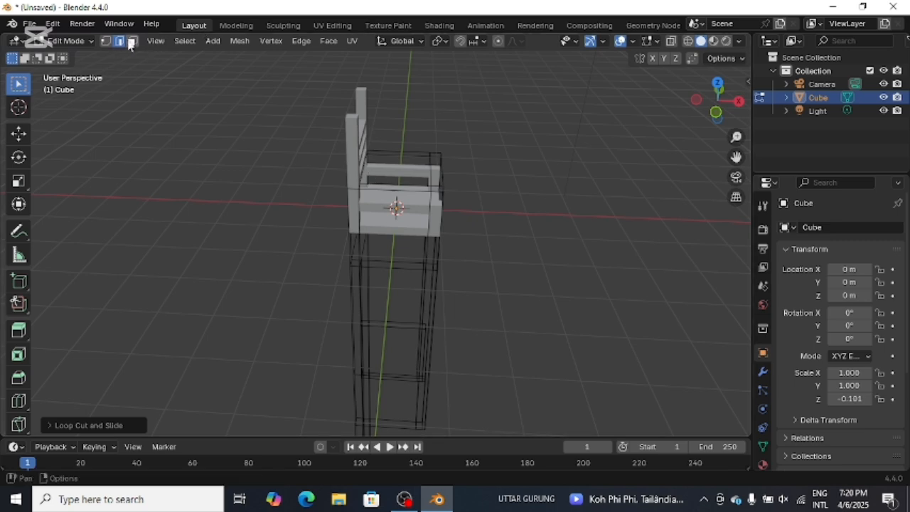
Extrude the uppermost inner face of the positive Y back post across to the opposite post as the top rail.
key("3")
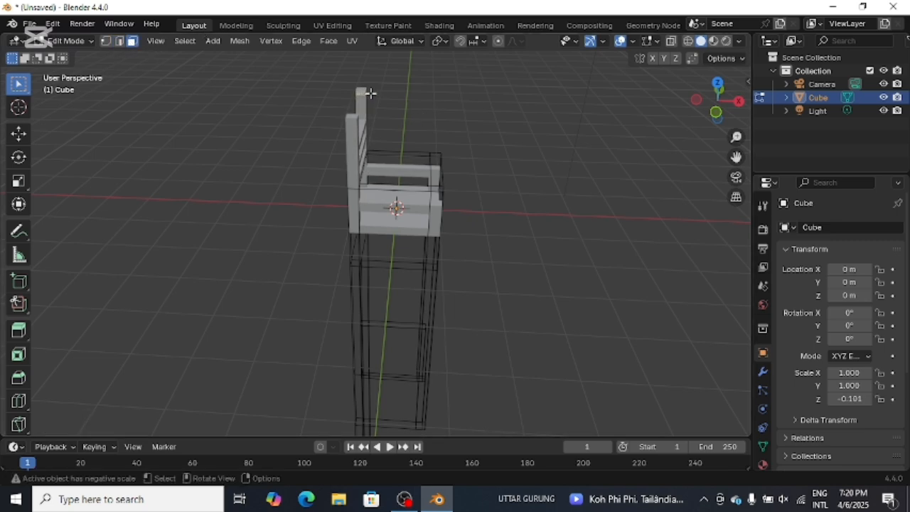
middle_click_drag(569, 169, 427, 206)
key("e")
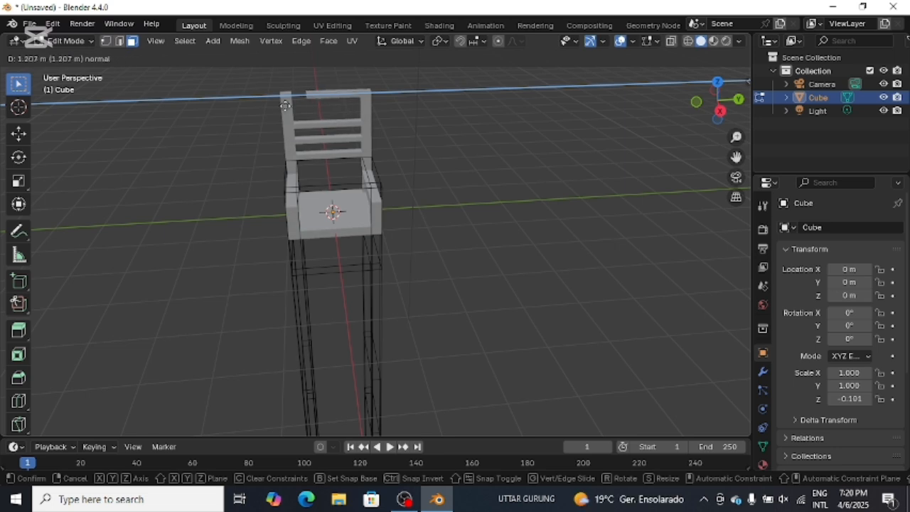
left_click(269, 108)
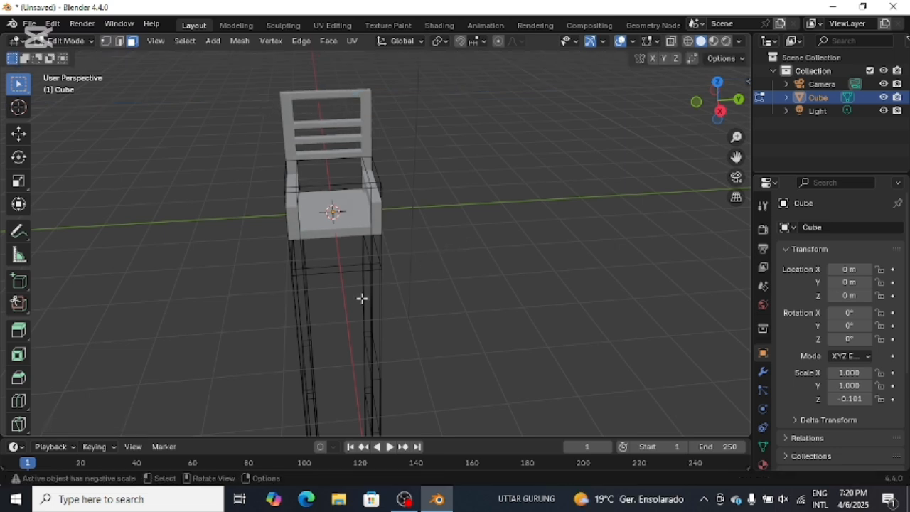
Extrude the four corner faces under the seat downward about 1.5 m as legs, and return to Object Mode.
middle_click_drag(358, 367, 395, 288)
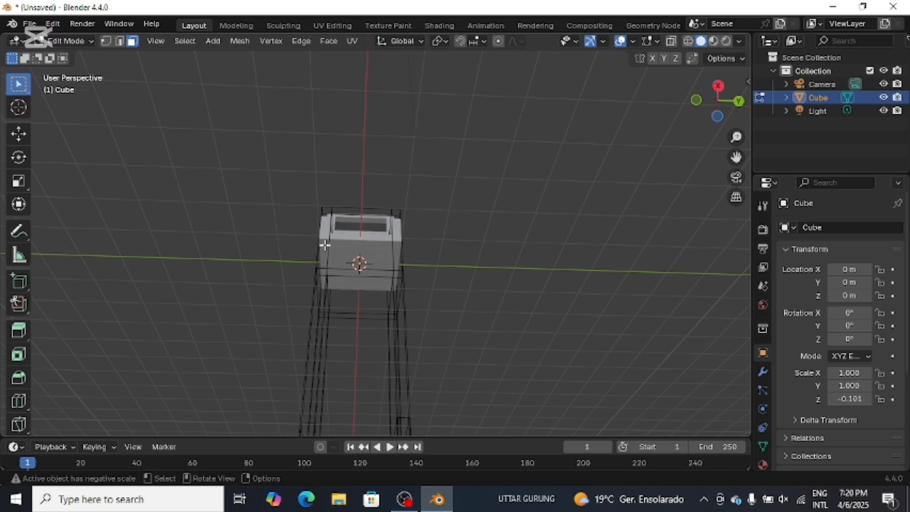
left_click(396, 242, "shift")
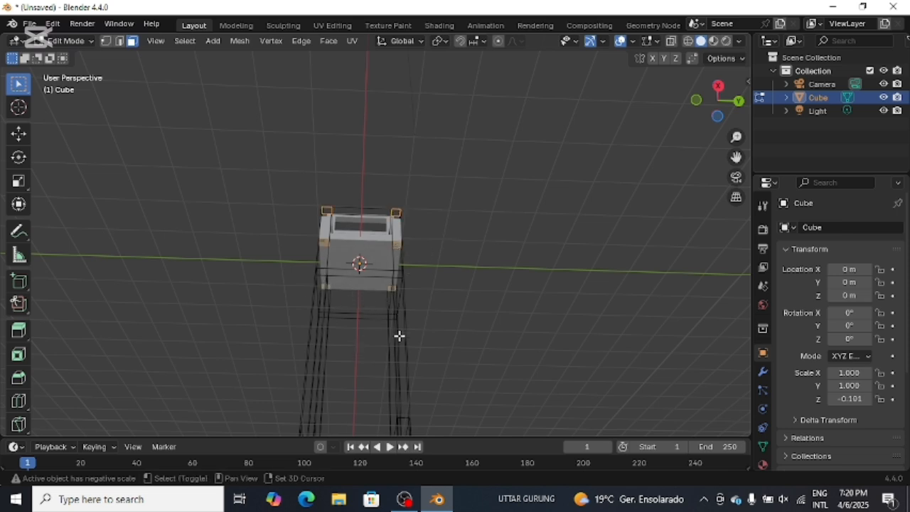
middle_click_drag(459, 260, 463, 355)
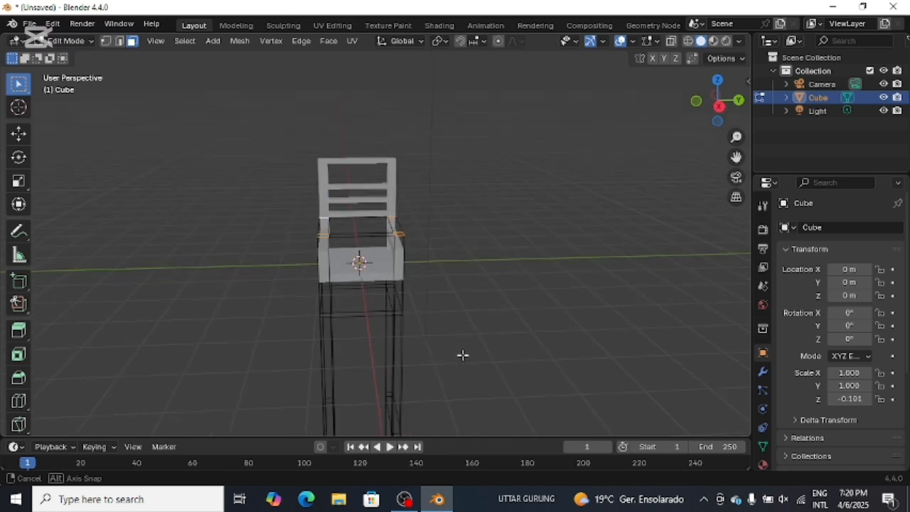
key("e")
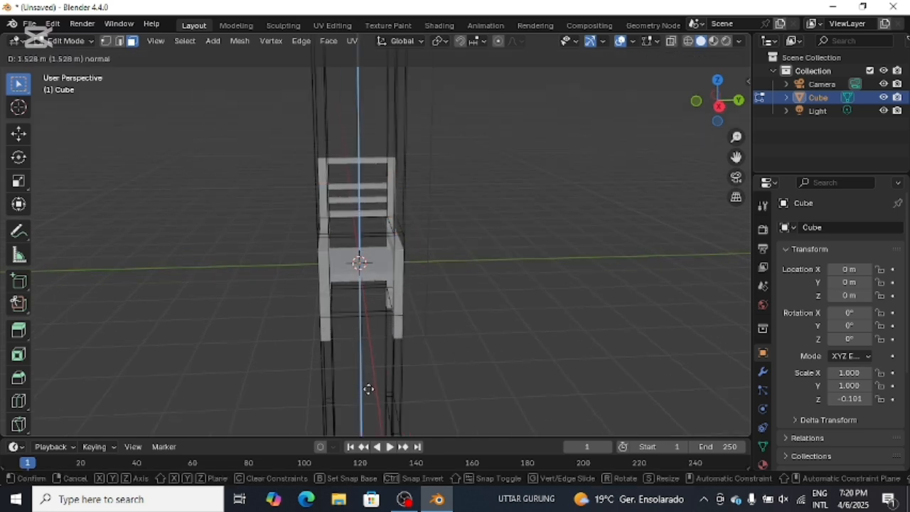
left_click(370, 387)
middle_click_drag(375, 385, 364, 370)
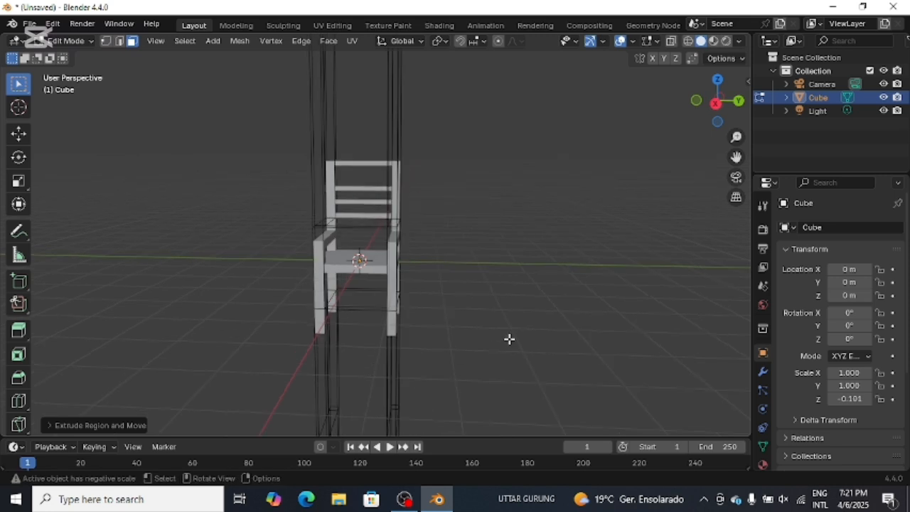
key("Tab")
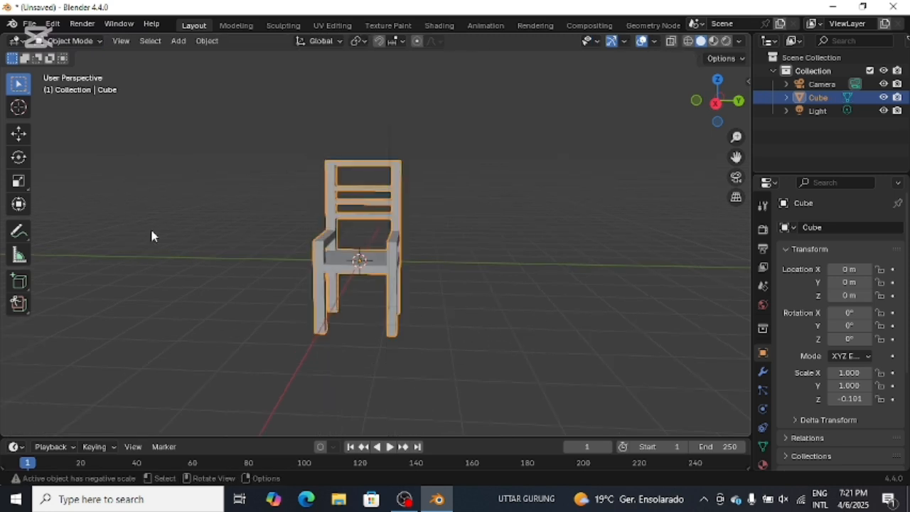
Switch the viewport's solid shading to MatCap lighting and apply the matte red MatCap.
middle_click_drag(190, 399, 193, 343)
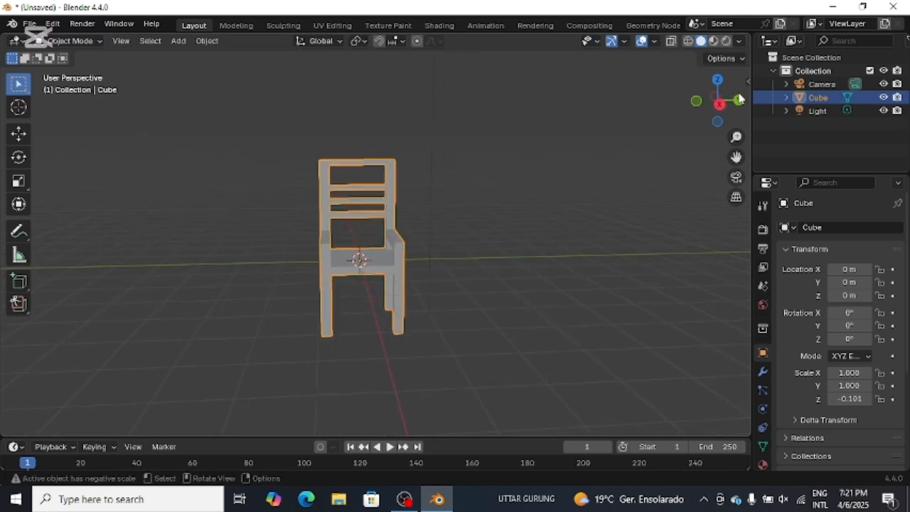
left_click(739, 41)
left_click(725, 135)
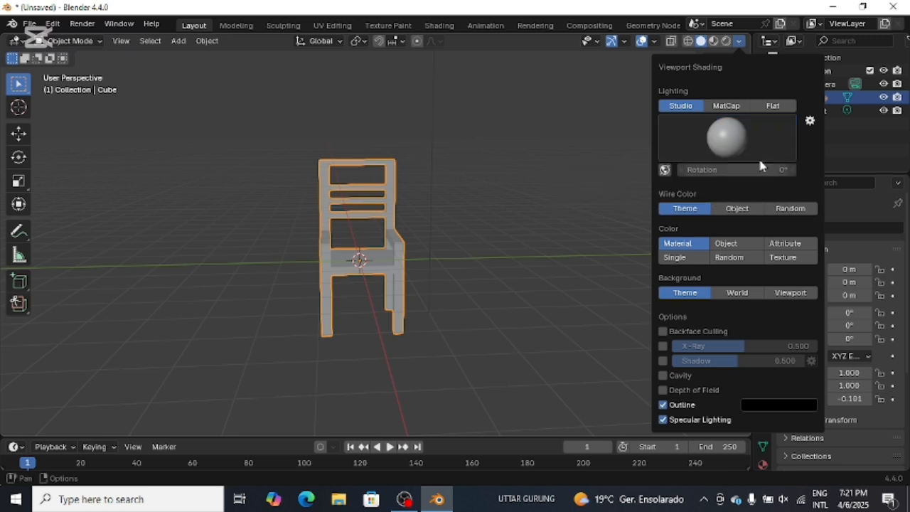
left_click(729, 137)
left_click(725, 105)
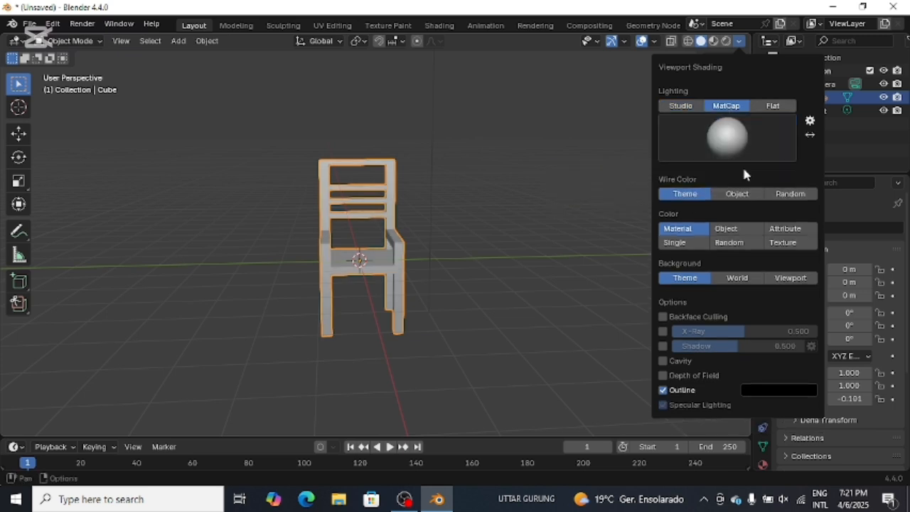
left_click(707, 151)
left_click(529, 225)
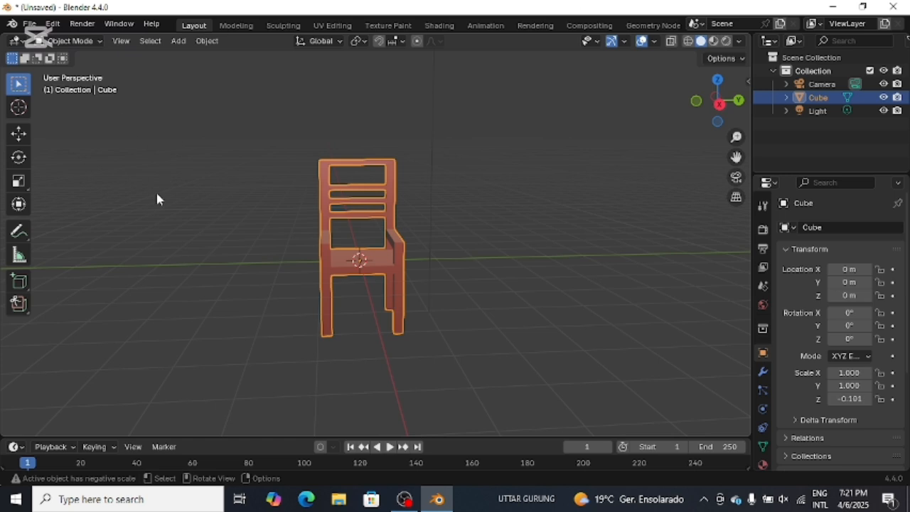
left_click(476, 320)
left_click(360, 261)
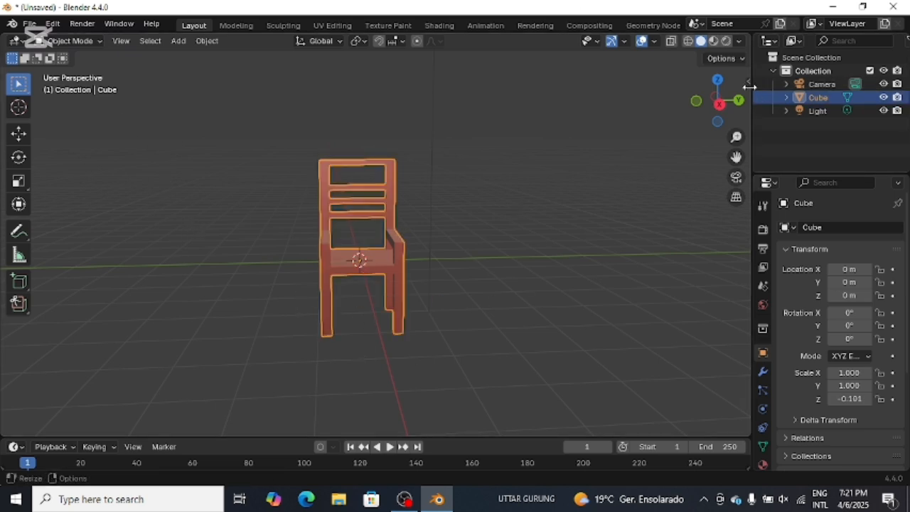
Change the viewport MatCap to the glossy red one and deselect the chair.
left_click(739, 41)
left_click(742, 135)
left_click(733, 225)
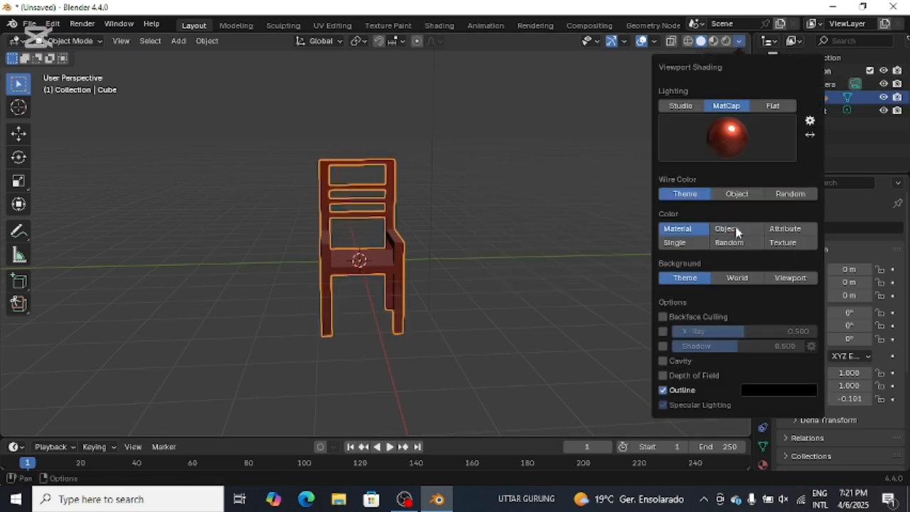
left_click(548, 288)
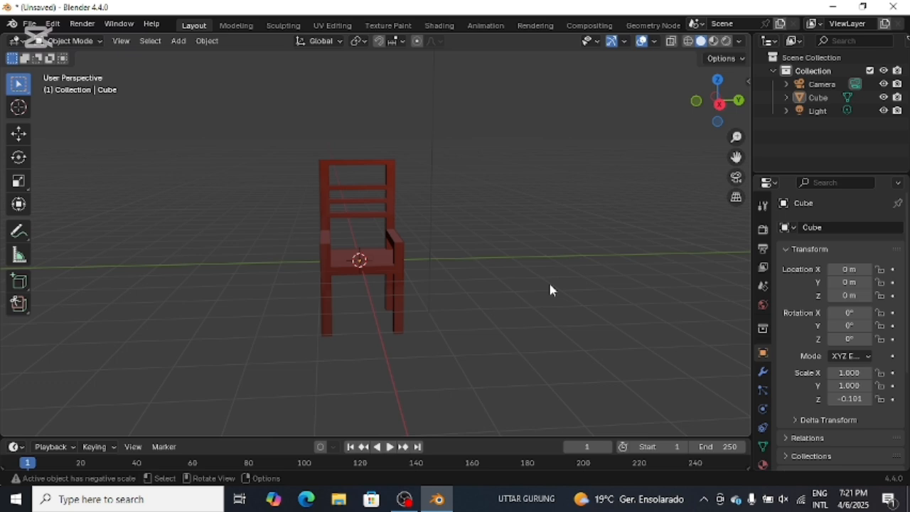
Change the viewport MatCap to the bright orange one and deselect the chair to check its colour.
left_click(395, 268)
left_click(739, 41)
left_click(726, 135)
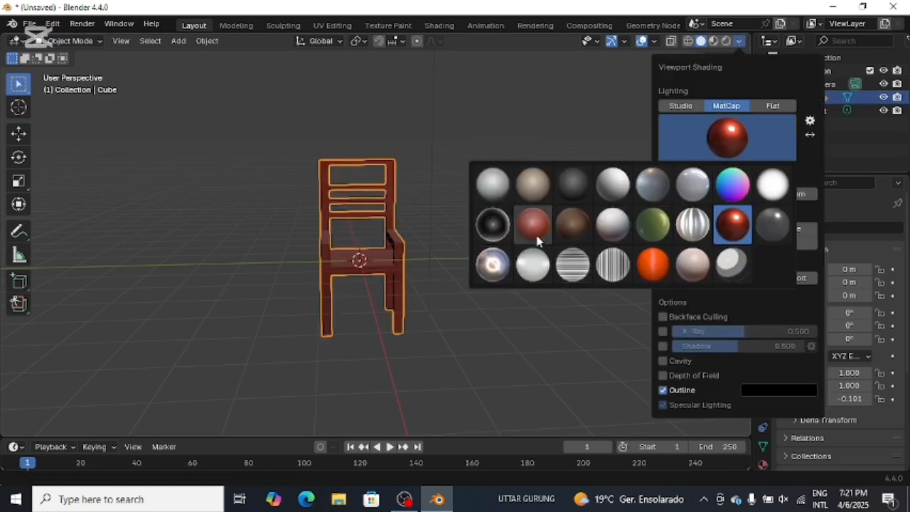
left_click(653, 263)
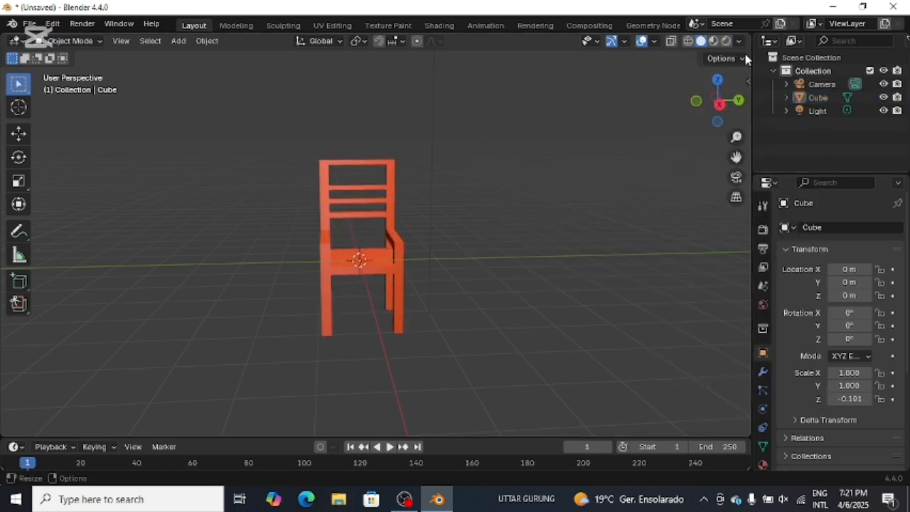
left_click(380, 256)
left_click(490, 249)
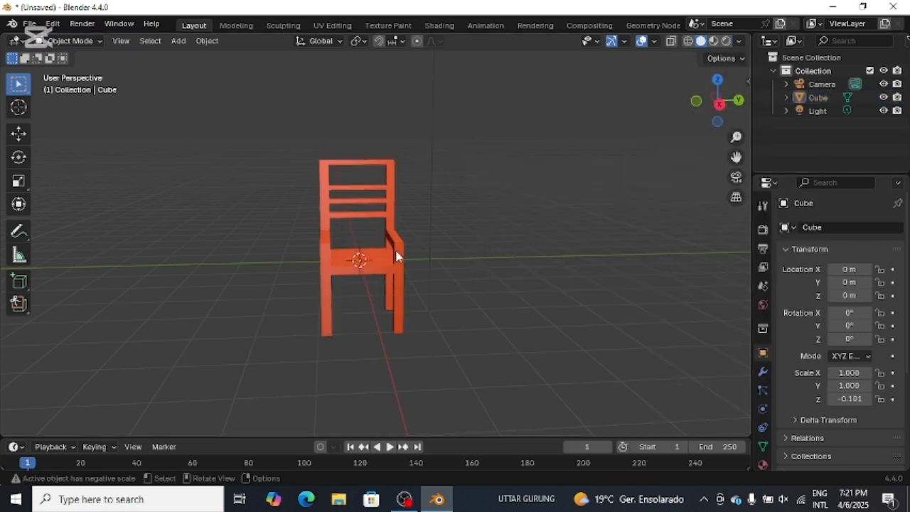
Duplicate the chair and place the copy beside the original, about 2.7 m along the positive Y direction.
left_click(391, 255)
key("shift+d")
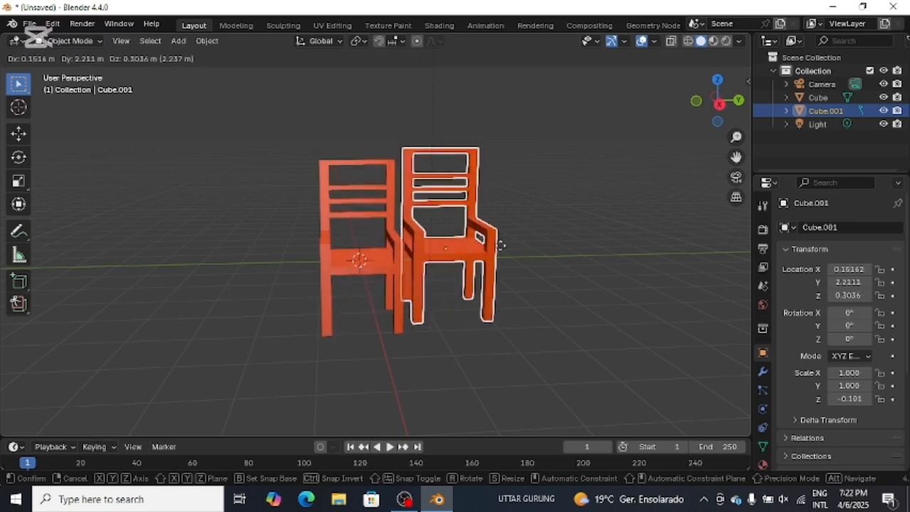
left_click(445, 325)
middle_click_drag(481, 335, 459, 334)
left_click(475, 340)
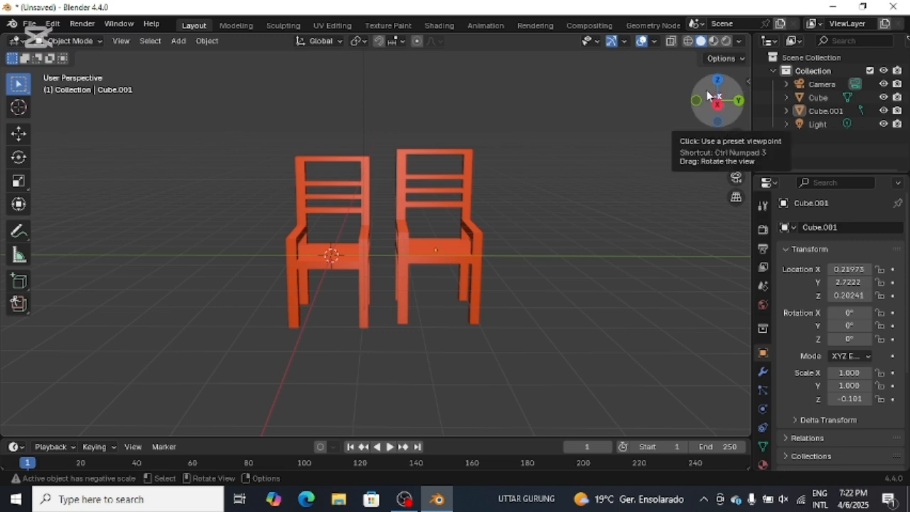
Examine the two chairs from the front, side and back, and at closer range.
left_click_drag(716, 99, 908, 75)
left_click_drag(559, 67, 552, 95)
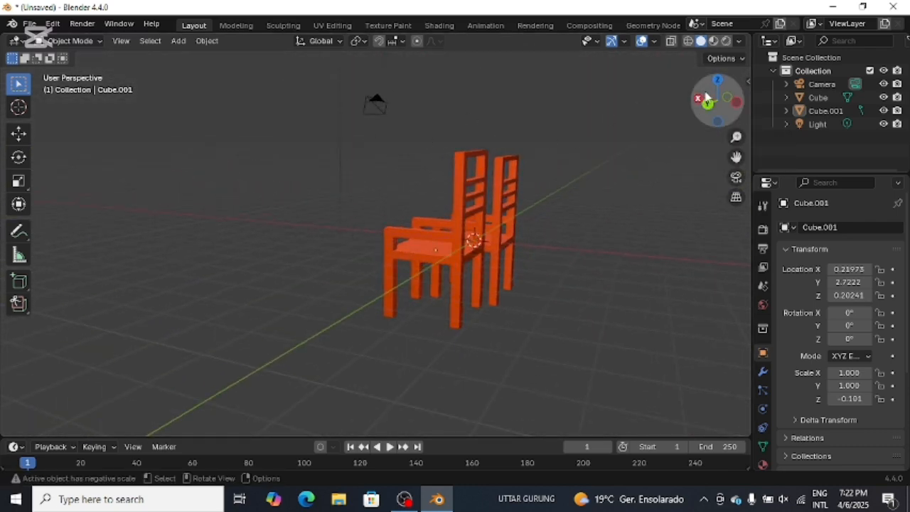
left_click_drag(706, 97, 752, 101)
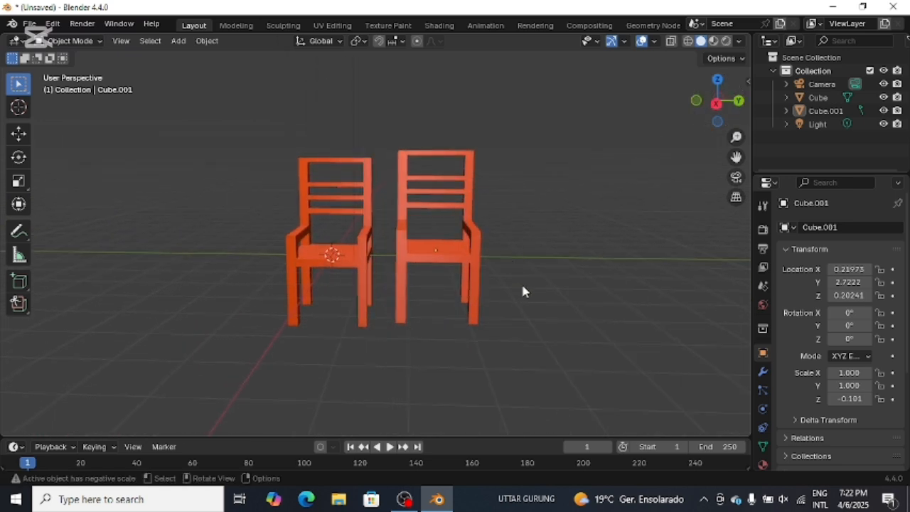
scroll(522, 281, "up", 1)
scroll(522, 282, "up", 1)
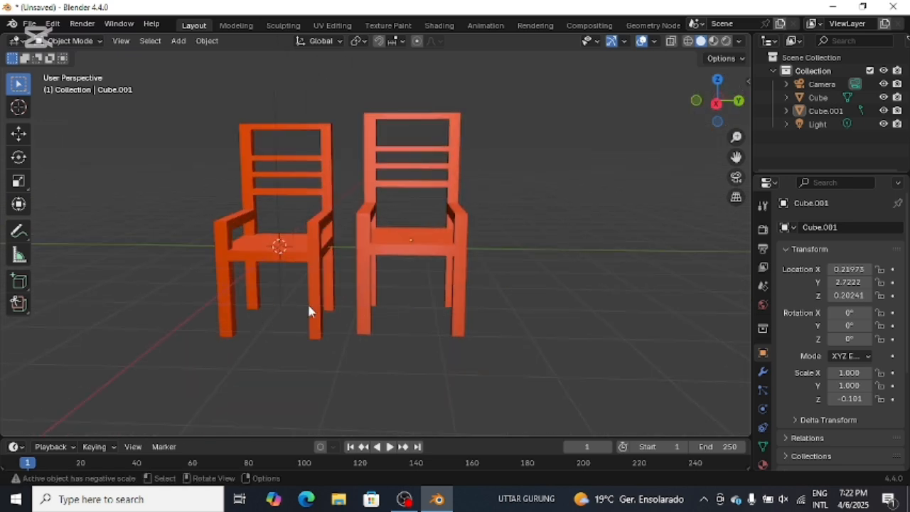
scroll(308, 306, "up", 1)
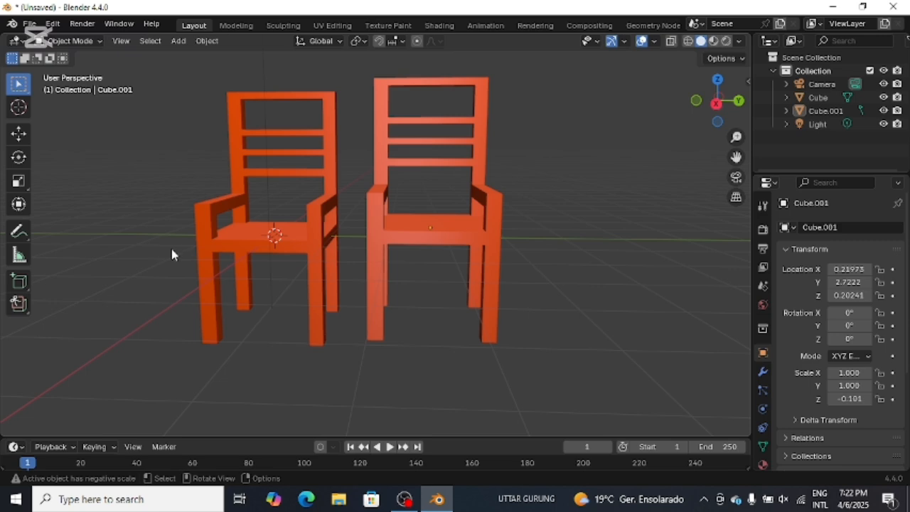
mouse_move(701, 85)
left_mouse_down()
mouse_move(753, 97)
mouse_move(703, 98)
left_mouse_up()
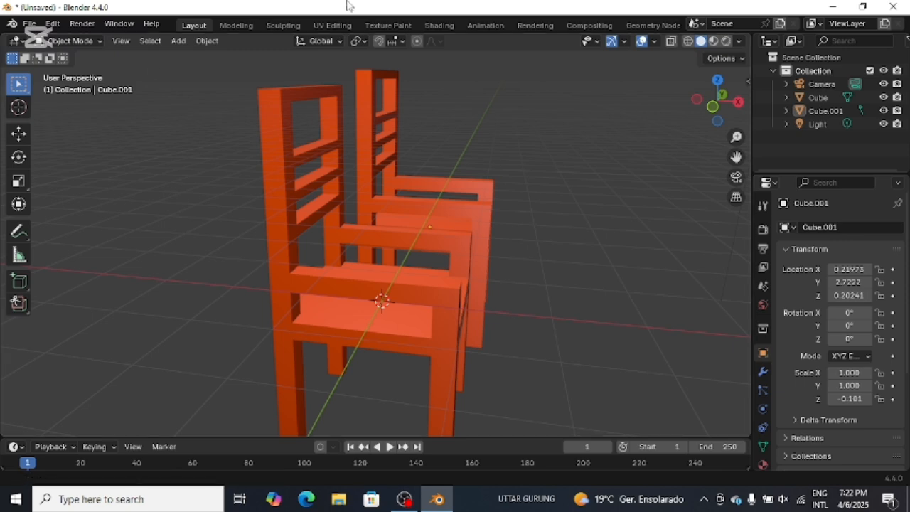
middle_click_drag(584, 336, 480, 334)
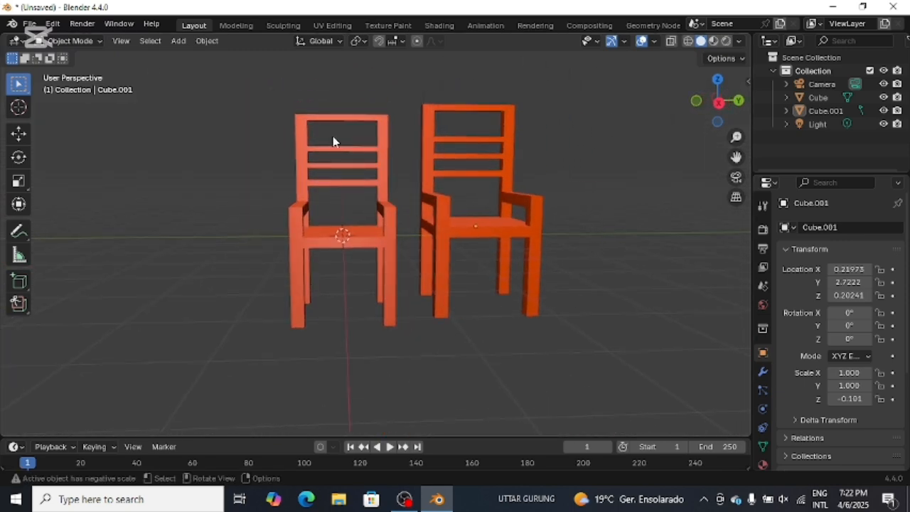